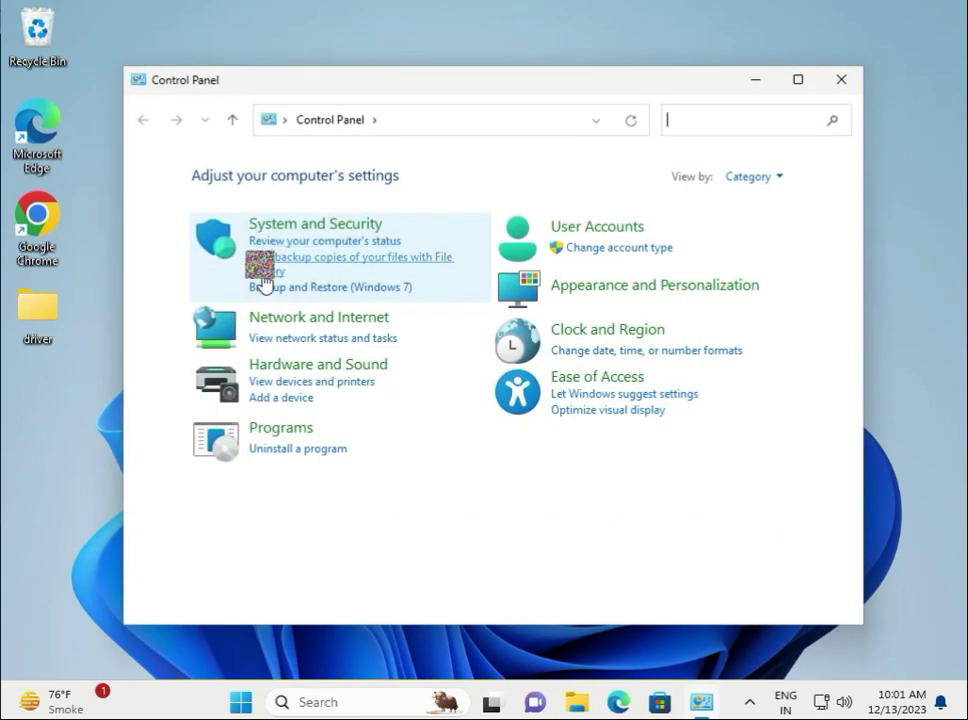
# - Check the active network's access type and connection in the Network and Sharing Center, and close it
pyautogui.click(312, 338)
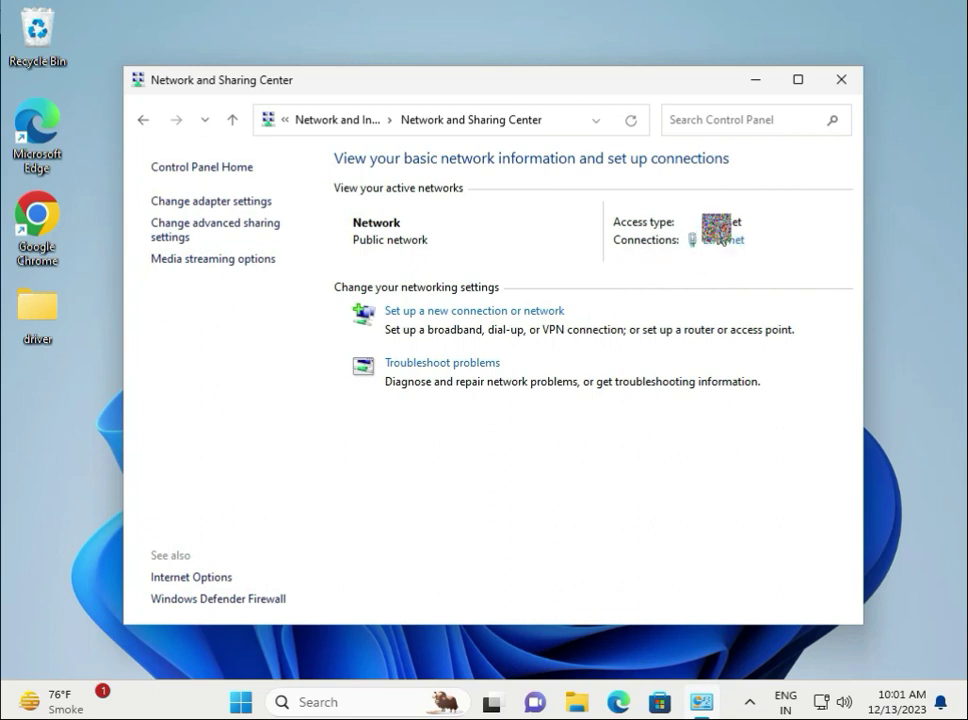
pyautogui.click(841, 79)
# - Check Windows Update in Settings for available updates, highlight the cumulative update number KB5033375, and close Settings
pyautogui.click(260, 705)
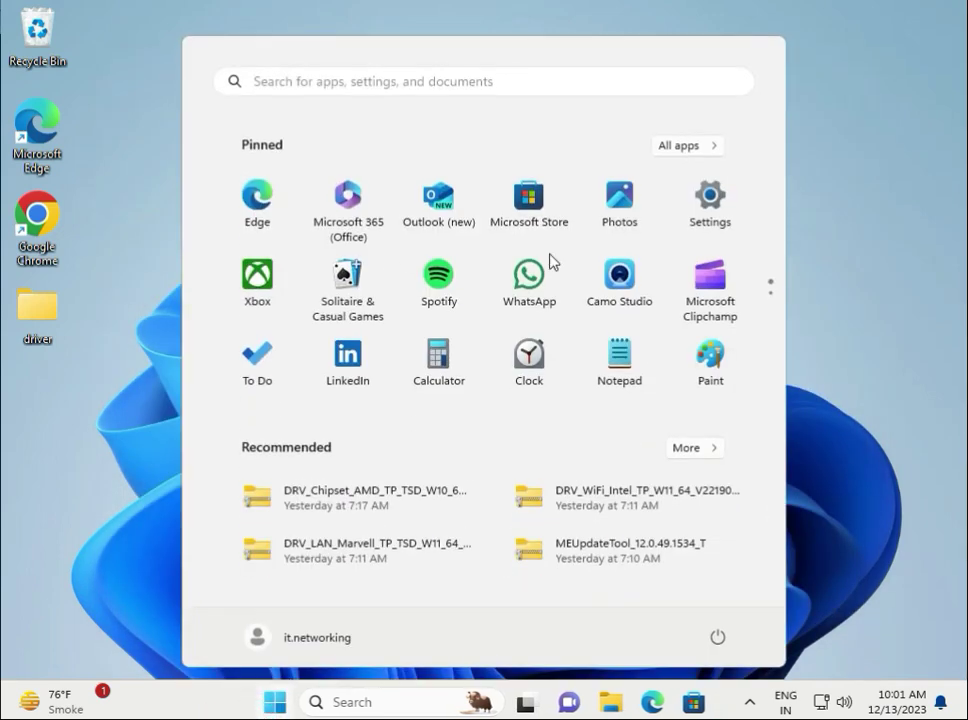
pyautogui.click(690, 210)
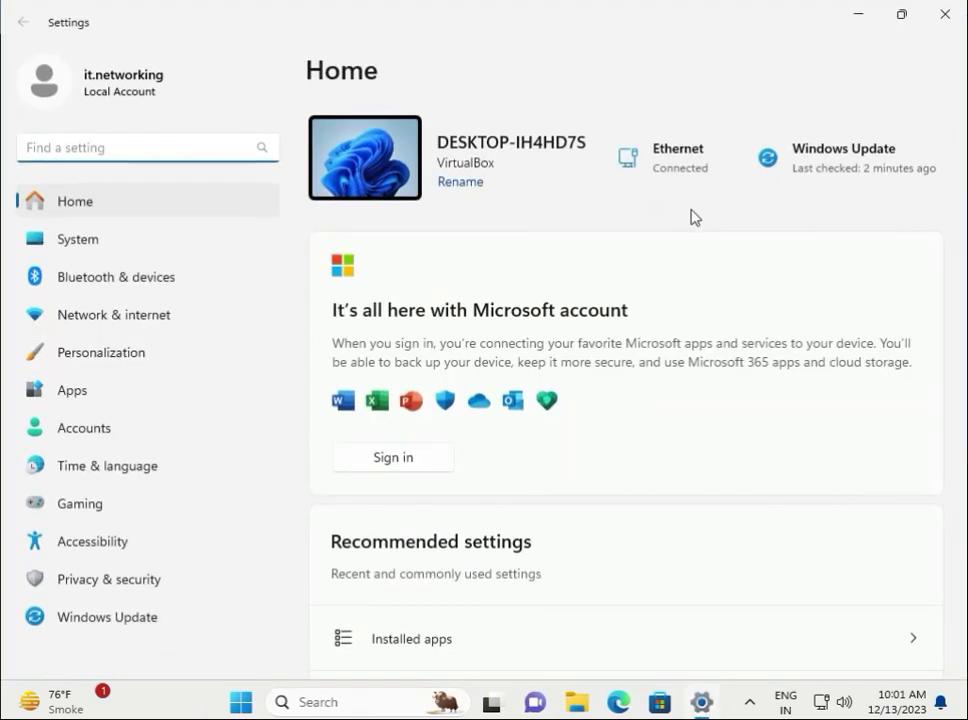
pyautogui.click(99, 626)
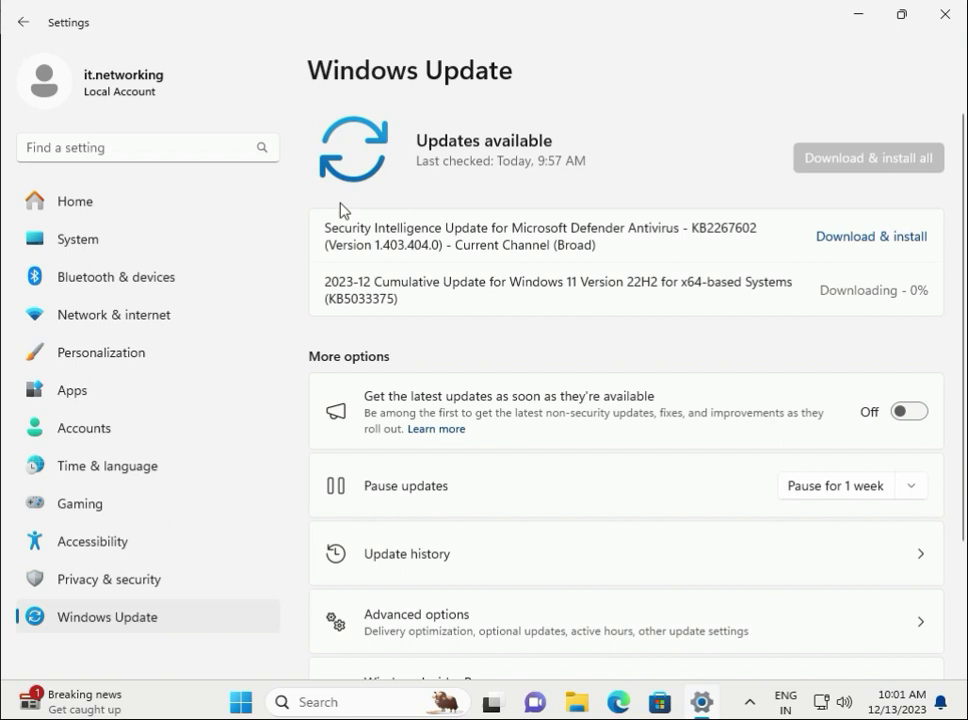
pyautogui.moveTo(341, 298); pyautogui.dragTo(400, 298)
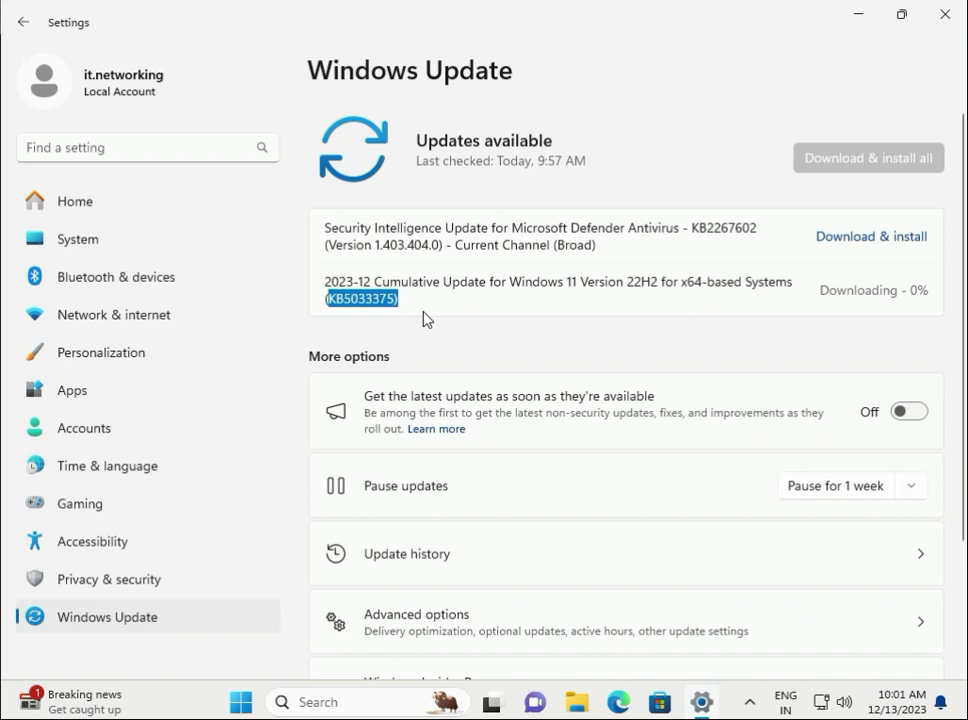
pyautogui.click(944, 14)
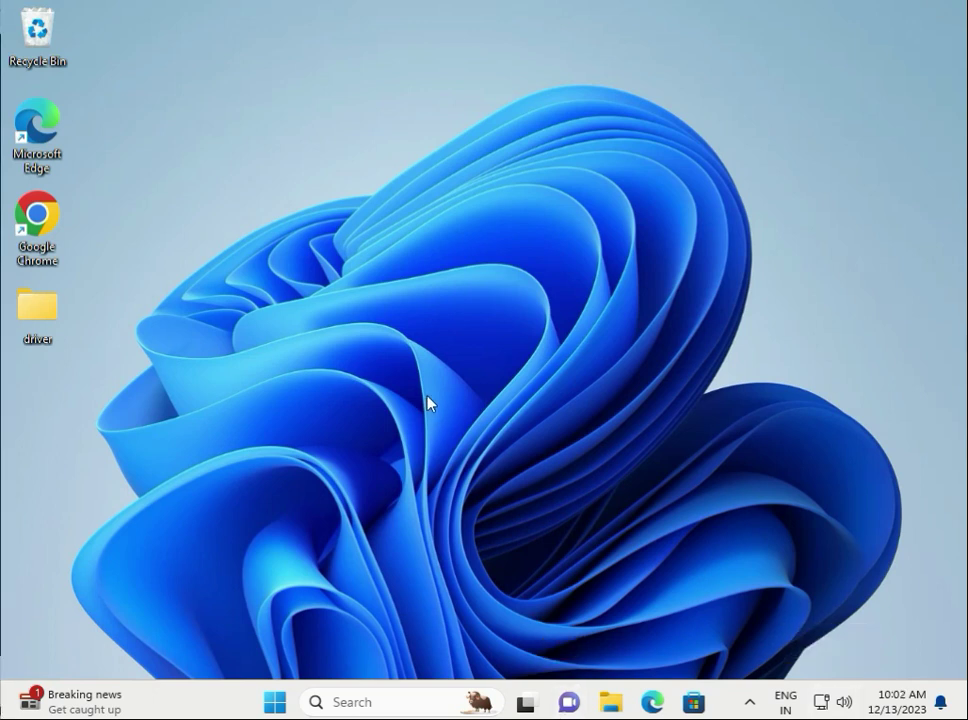
pyautogui.click(278, 690)
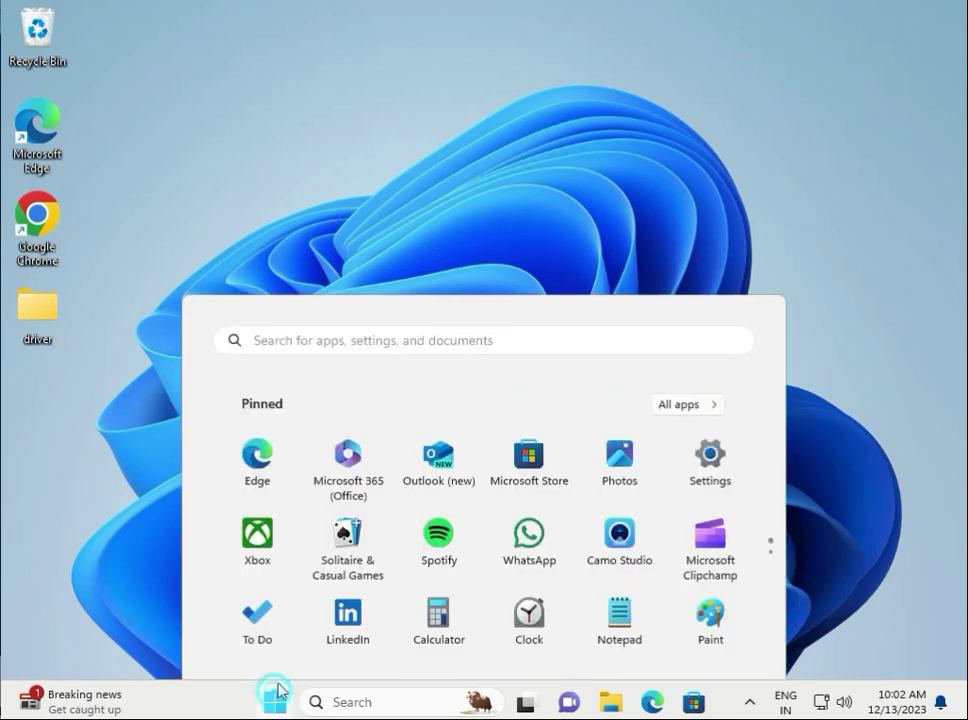
pyautogui.write('cm')
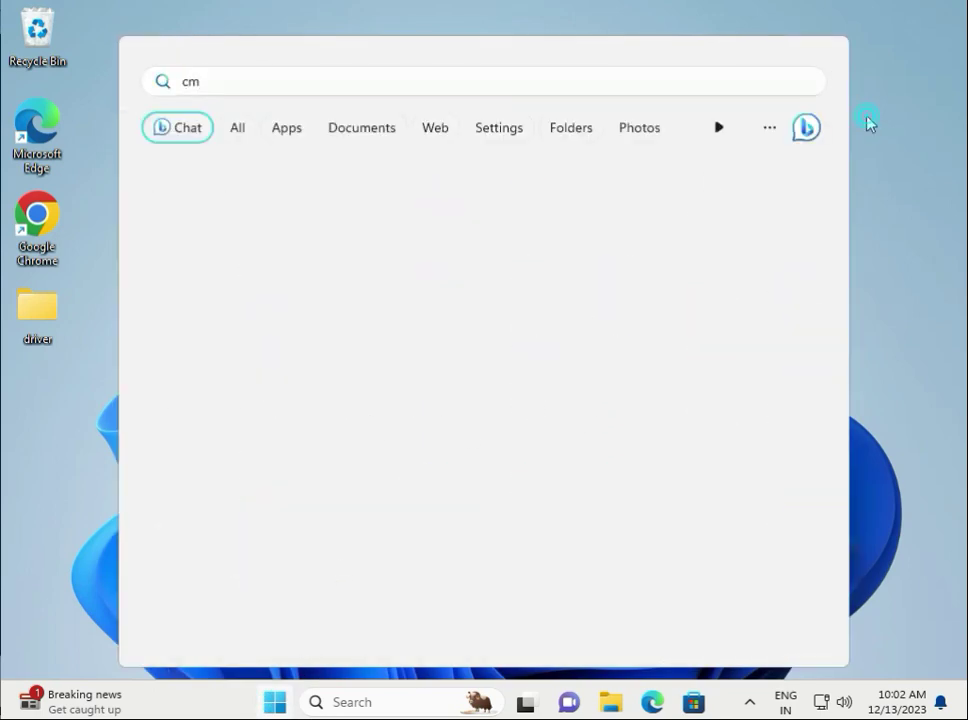
pyautogui.click(875, 145)
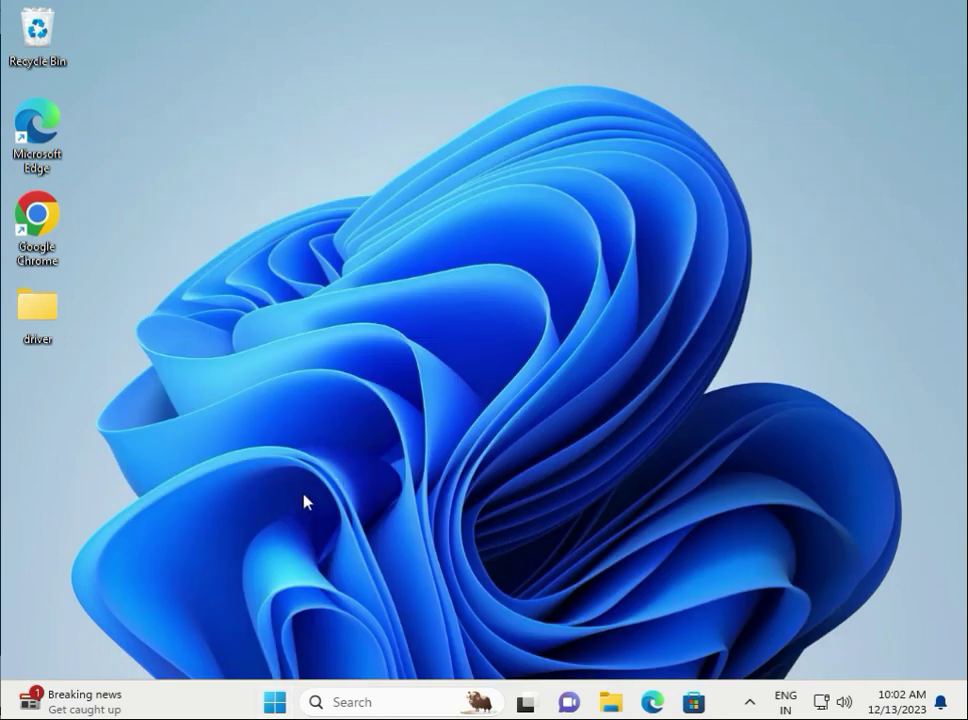
# - Run wsreset.exe to reset the Microsoft Store cache, and close the Store window that opens
pyautogui.press('super+r')
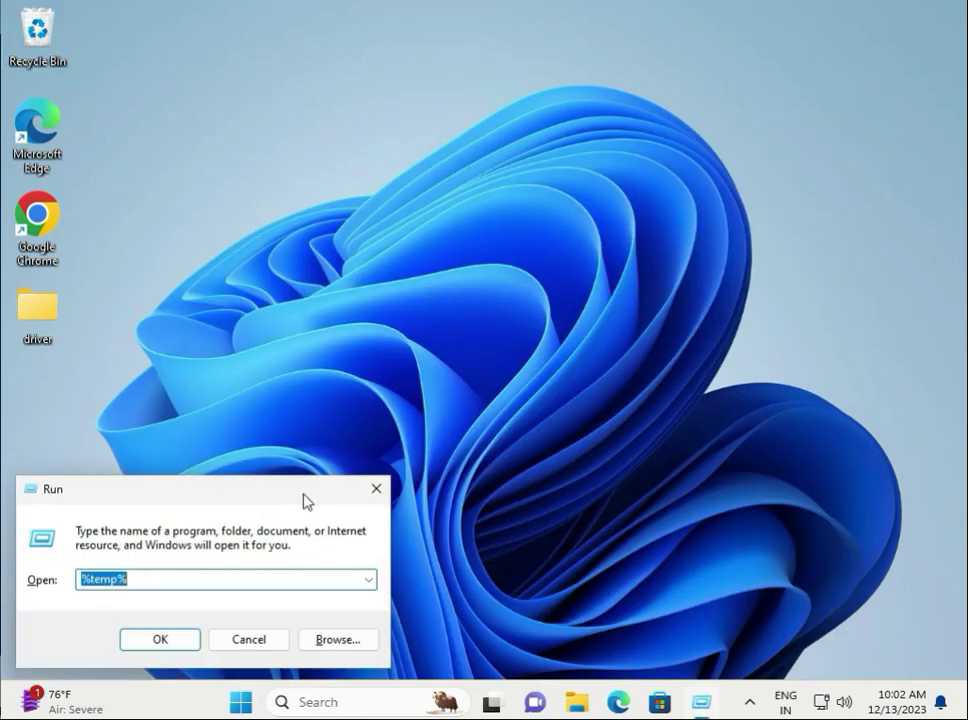
pyautogui.write('wsreset.exe')
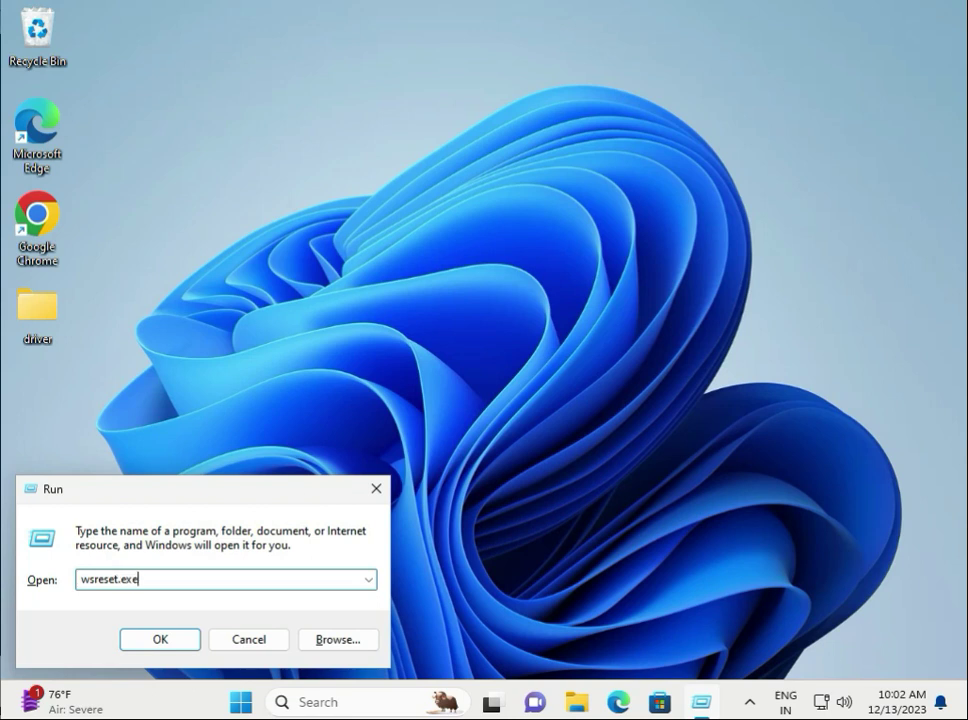
pyautogui.click(184, 639)
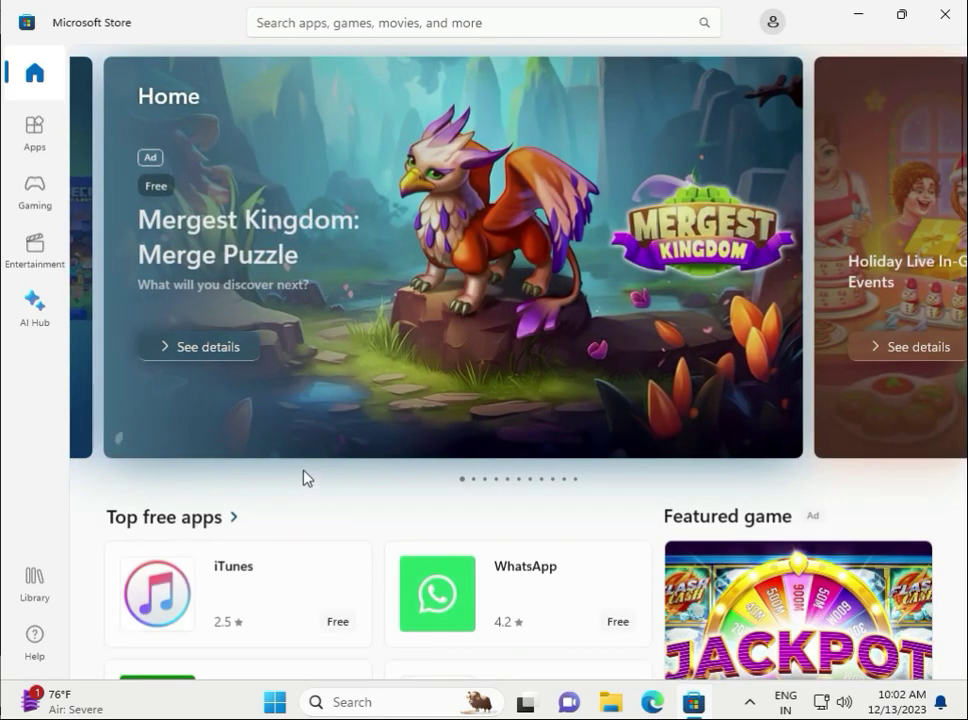
pyautogui.click(937, 22)
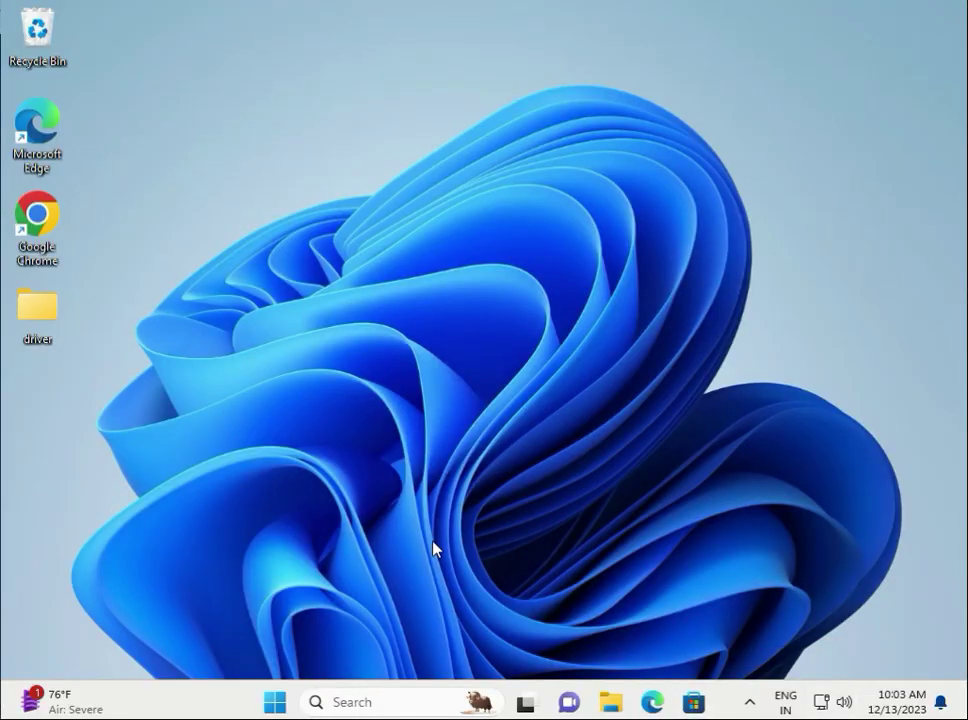
pyautogui.click(890, 702)
pyautogui.click(439, 614)
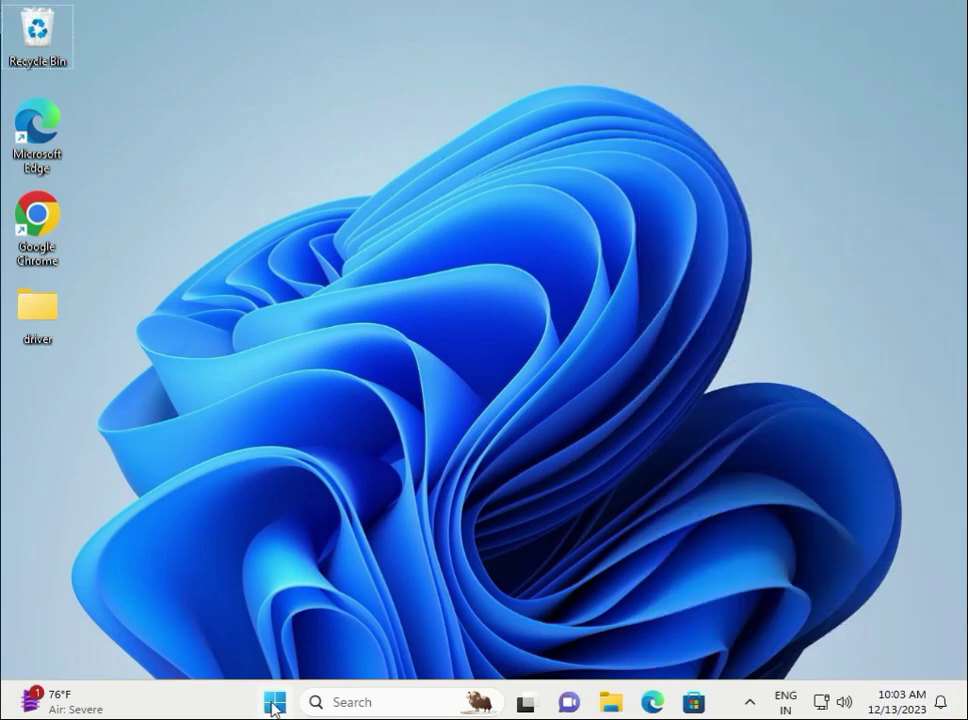
# - Search for the Control Panel and open it
pyautogui.click(273, 704)
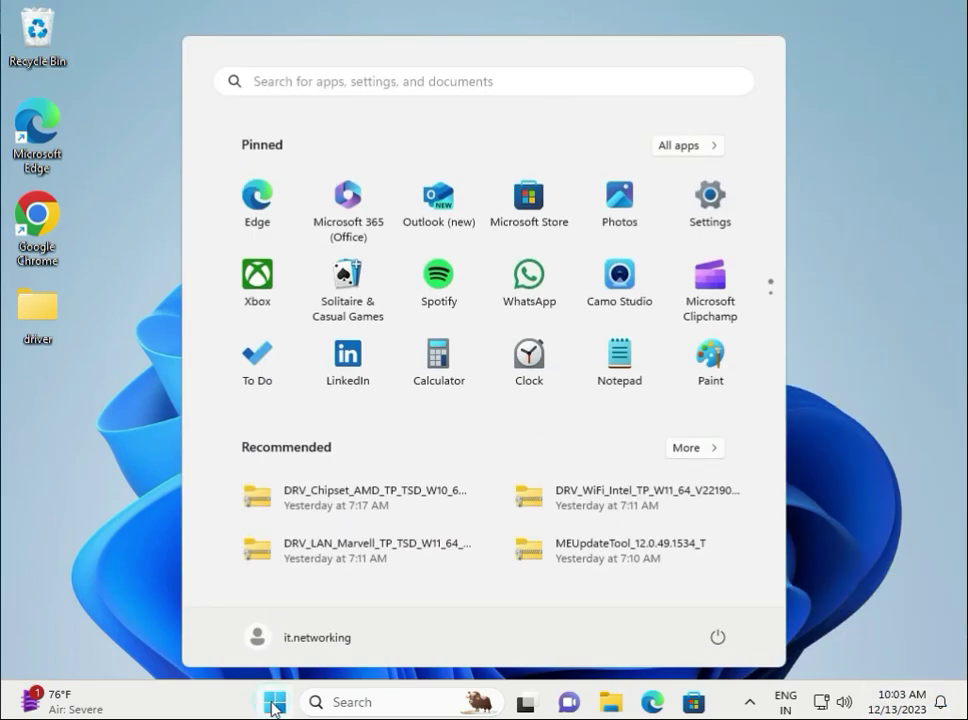
pyautogui.click(358, 82)
pyautogui.write('con')
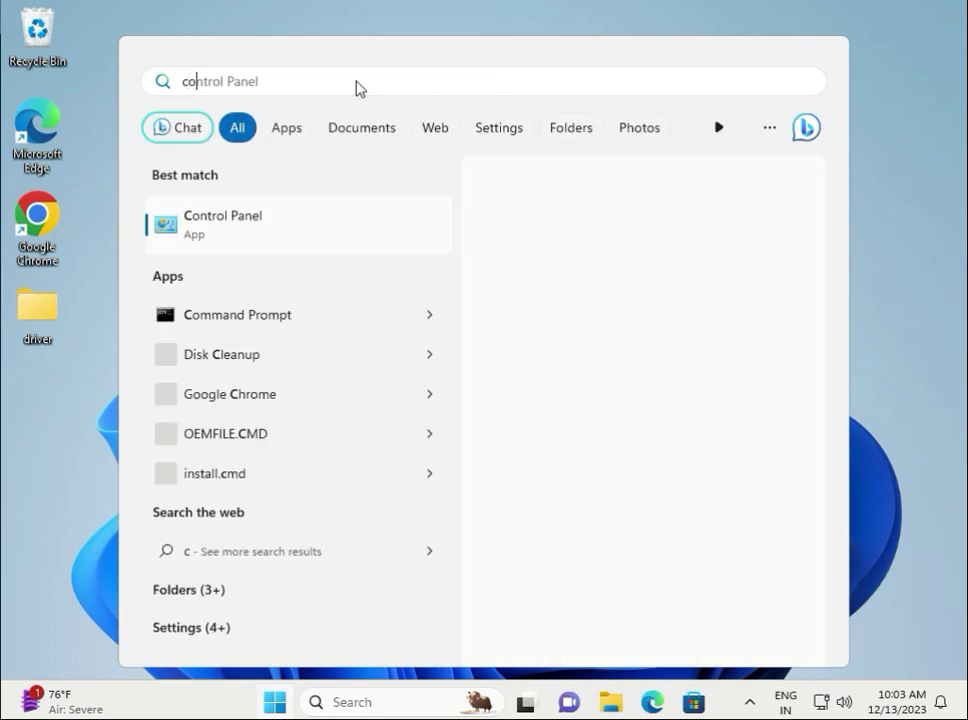
pyautogui.click(294, 244)
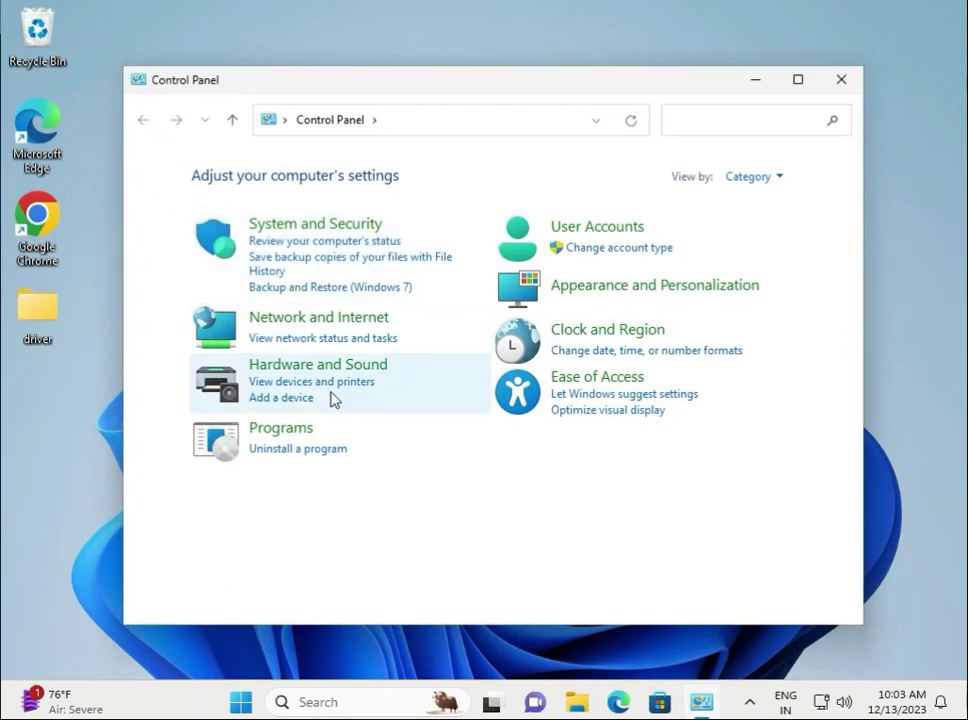
# - Check the system date, time and time zone in the Date and Time settings under Clock and Region
pyautogui.click(612, 338)
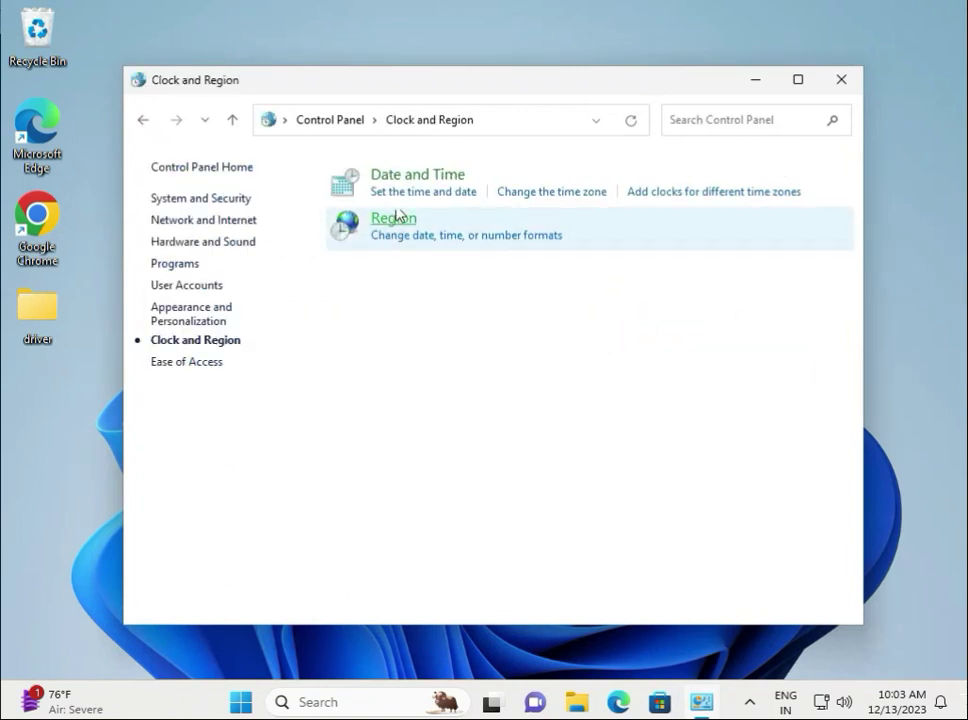
pyautogui.click(415, 177)
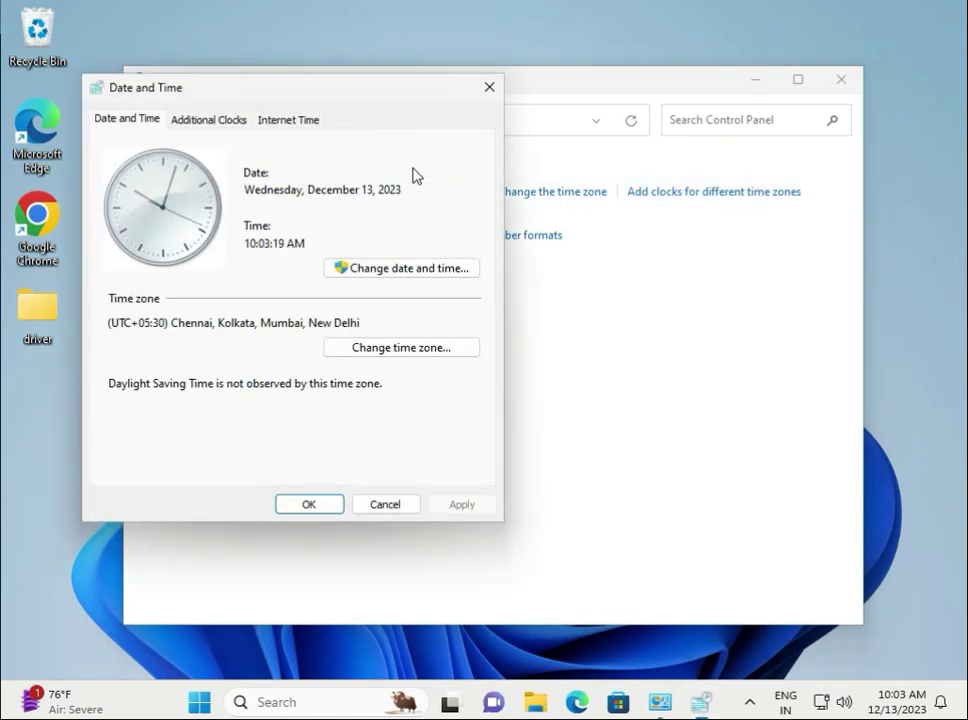
pyautogui.click(368, 272)
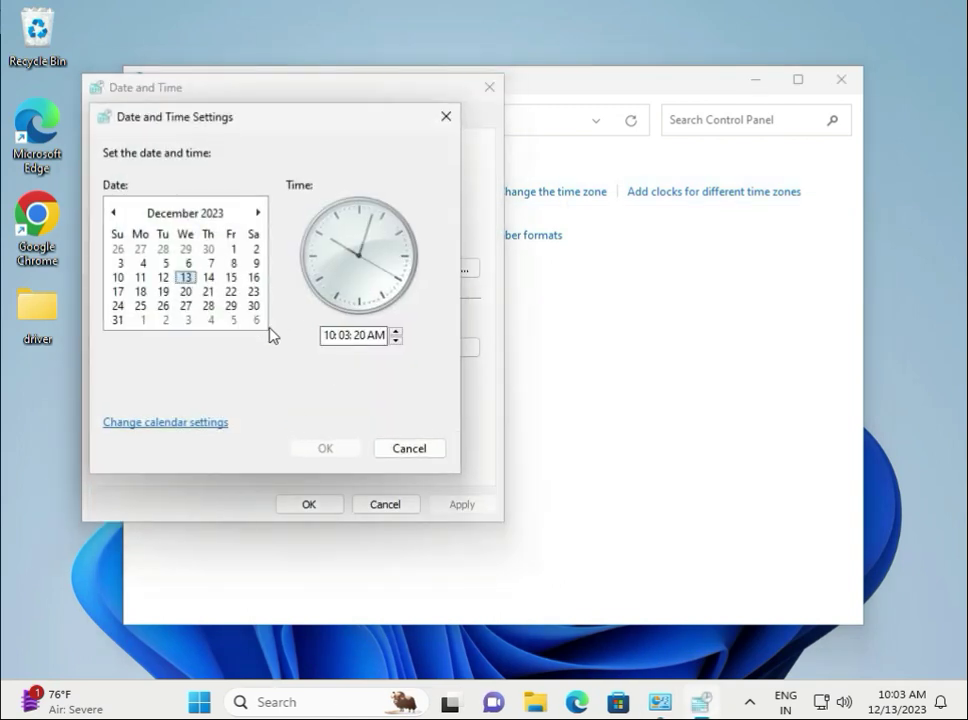
pyautogui.click(325, 448)
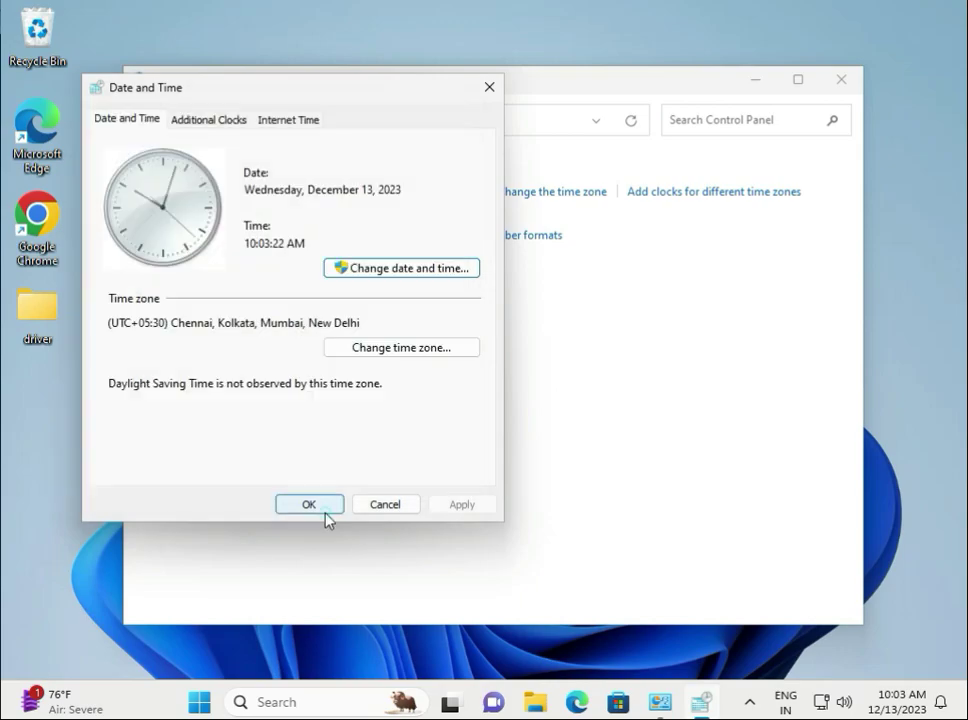
pyautogui.click(320, 508)
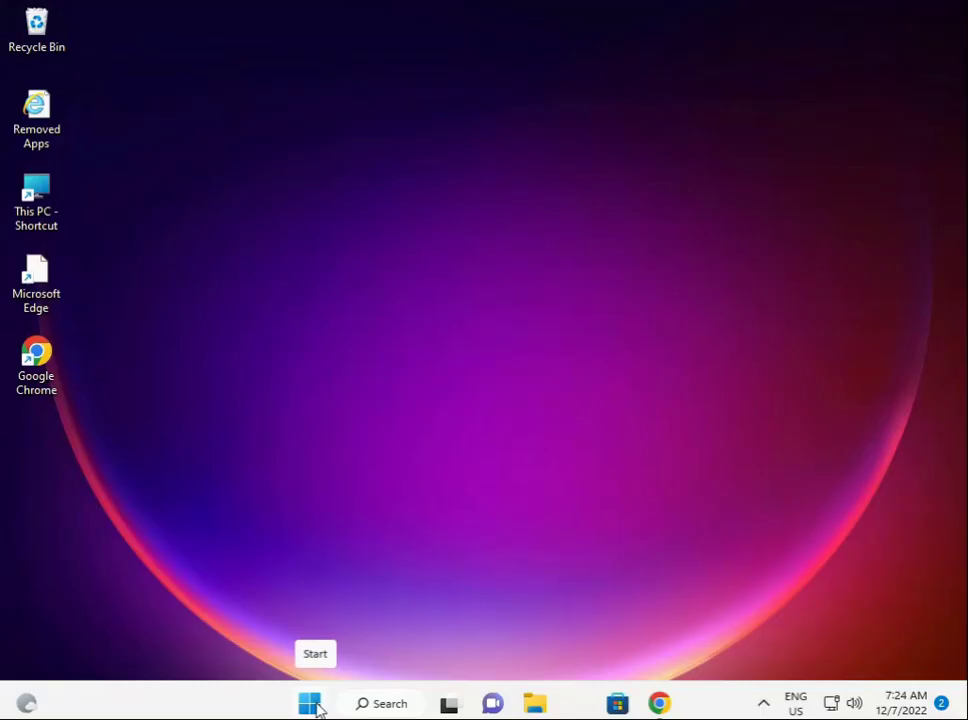
# - Open the advanced options of the Microsoft Store app from Apps & features in Settings
pyautogui.click(312, 704)
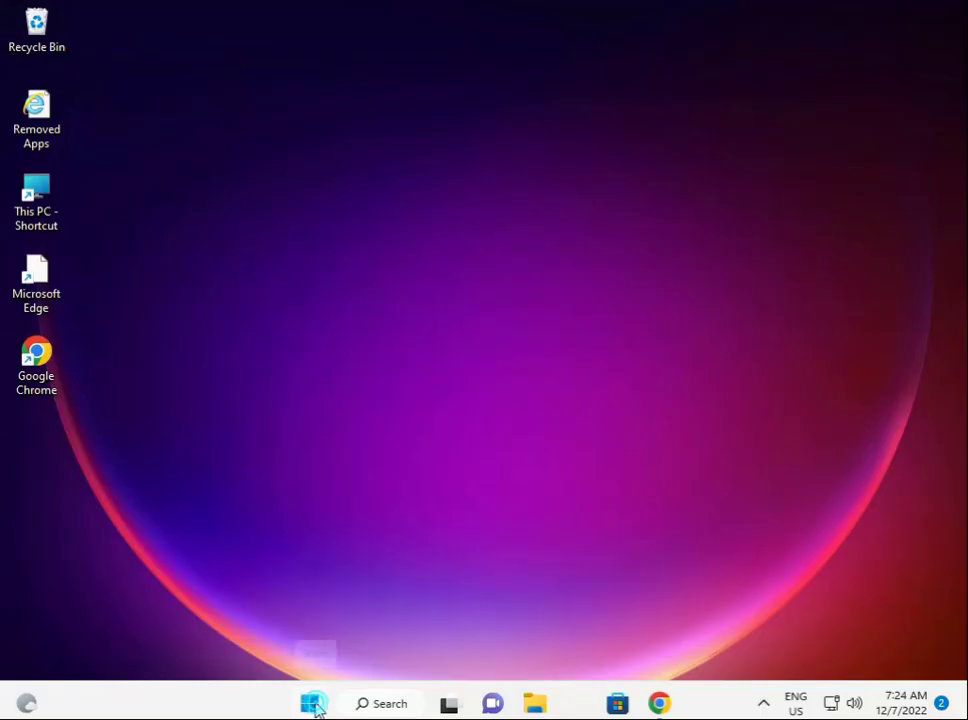
pyautogui.click(612, 210)
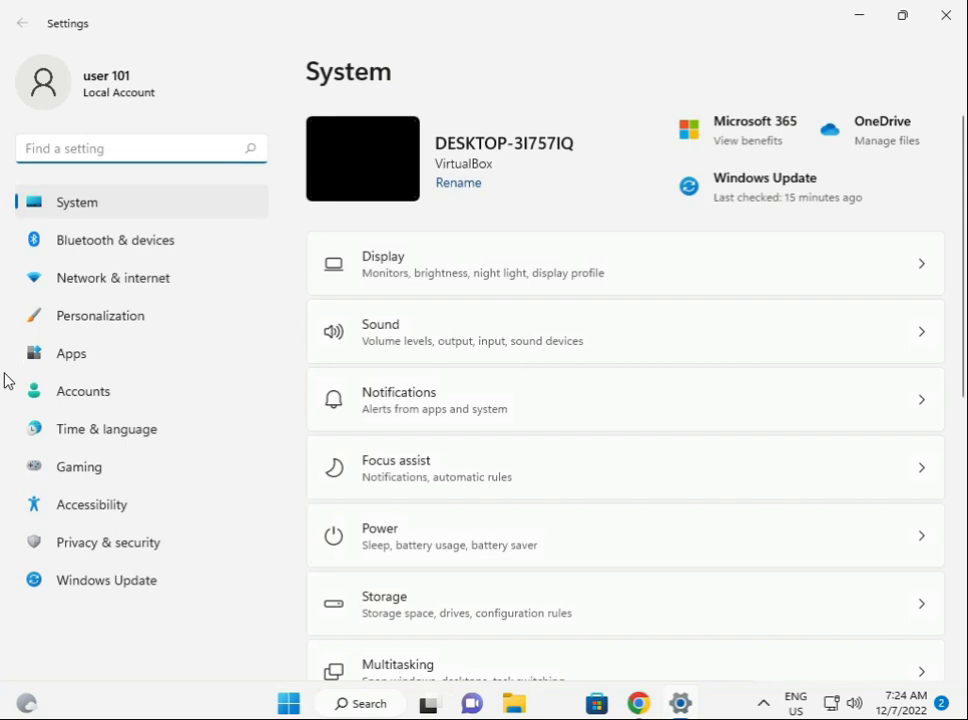
pyautogui.click(95, 360)
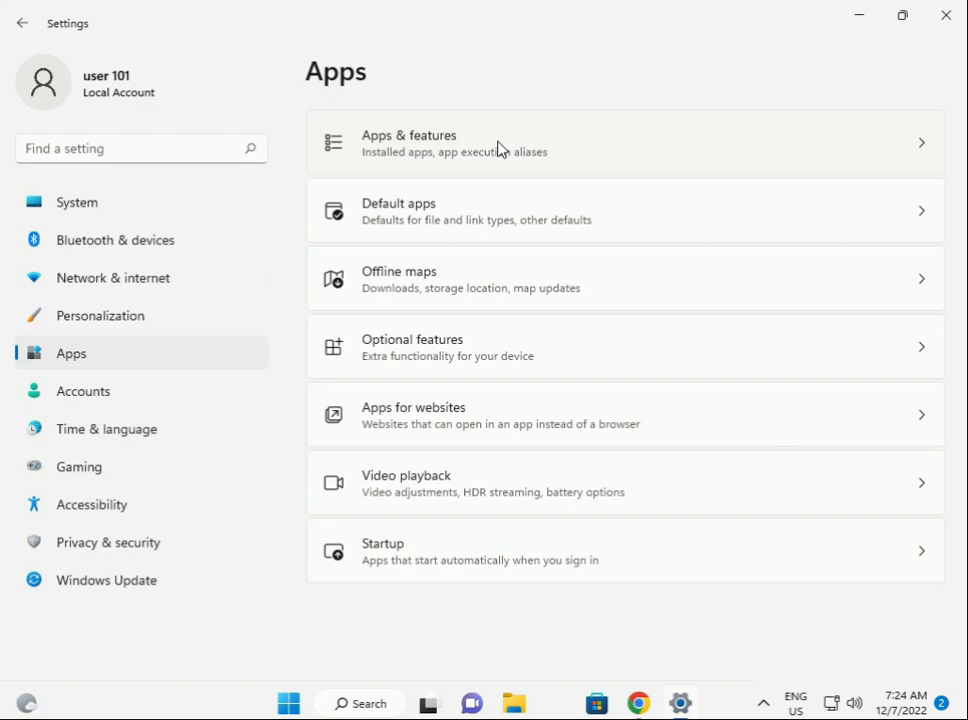
pyautogui.click(499, 149)
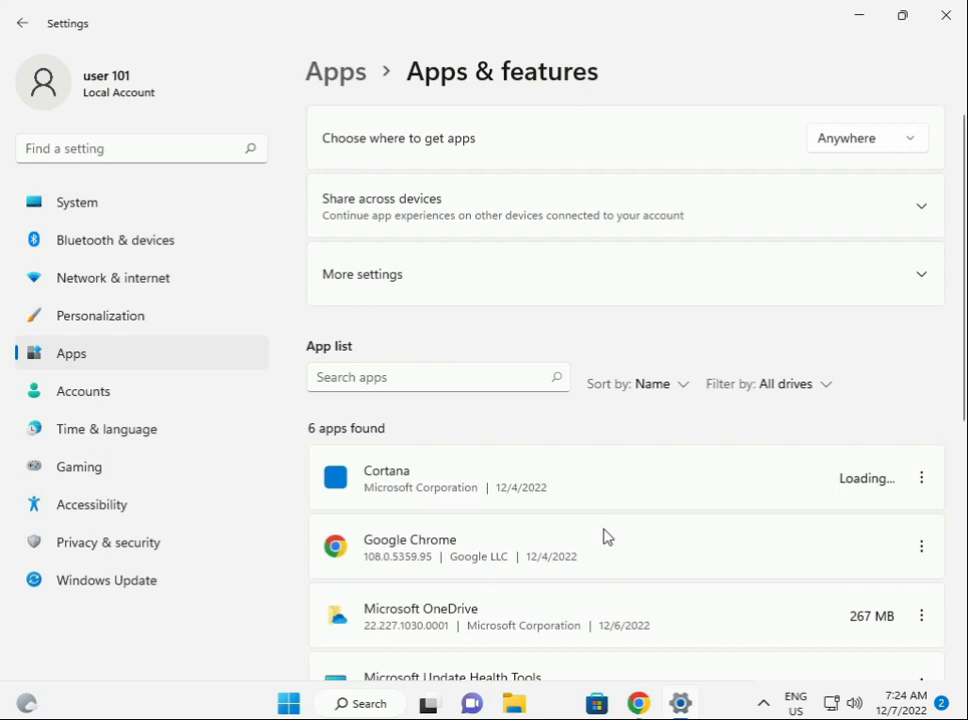
pyautogui.scroll(-5, 713, 620)
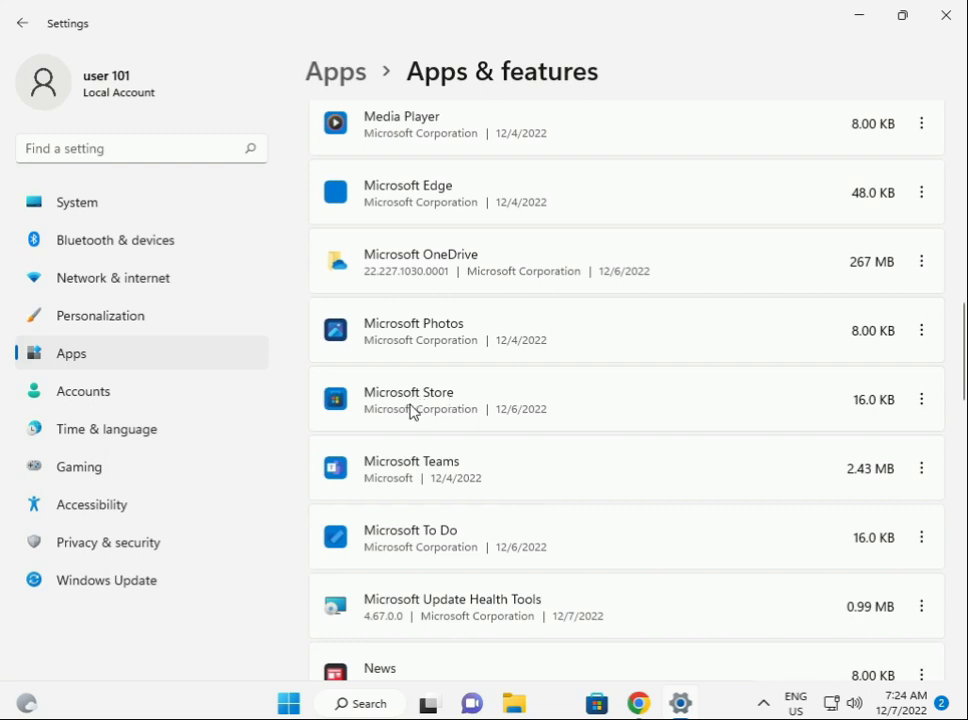
pyautogui.click(920, 400)
pyautogui.click(765, 440)
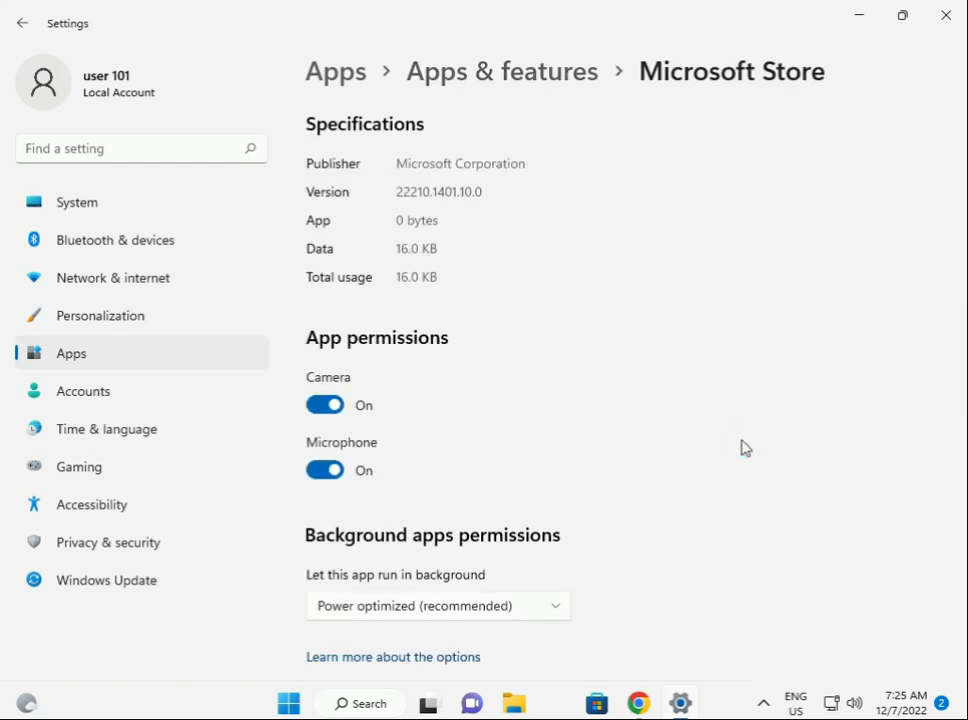
# - Repair the Microsoft Store app
pyautogui.scroll(-5, 495, 454)
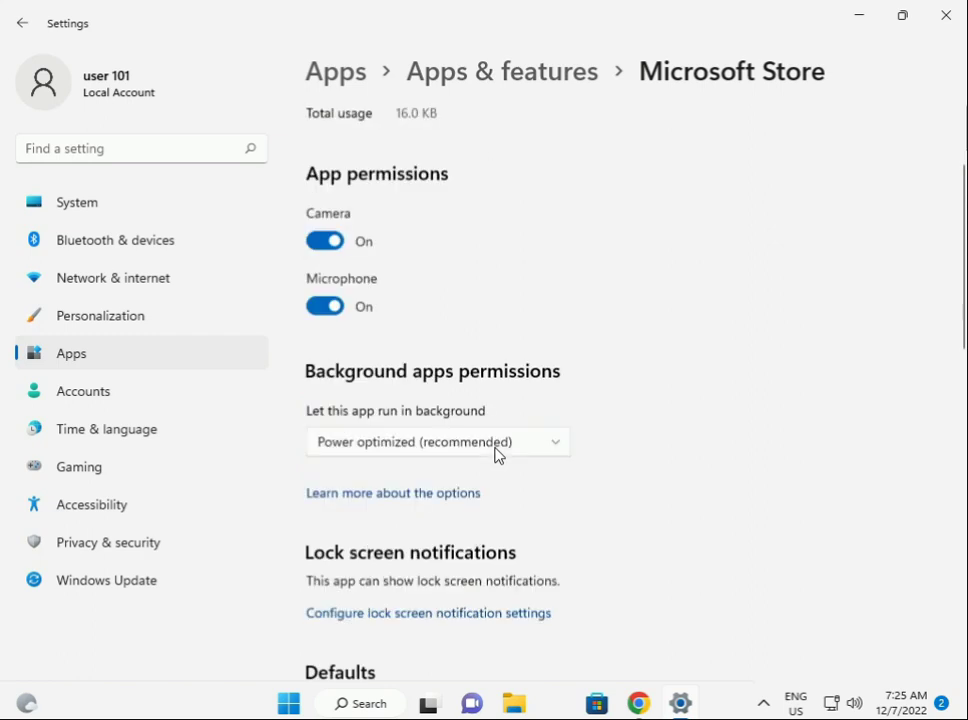
pyautogui.scroll(-4, 495, 454)
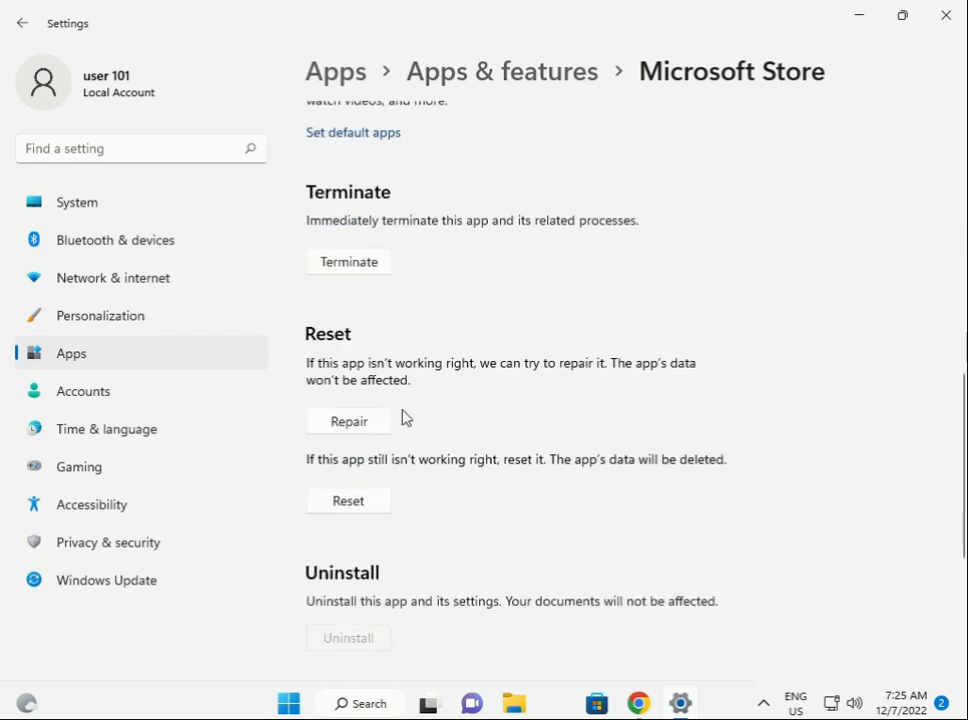
pyautogui.click(339, 423)
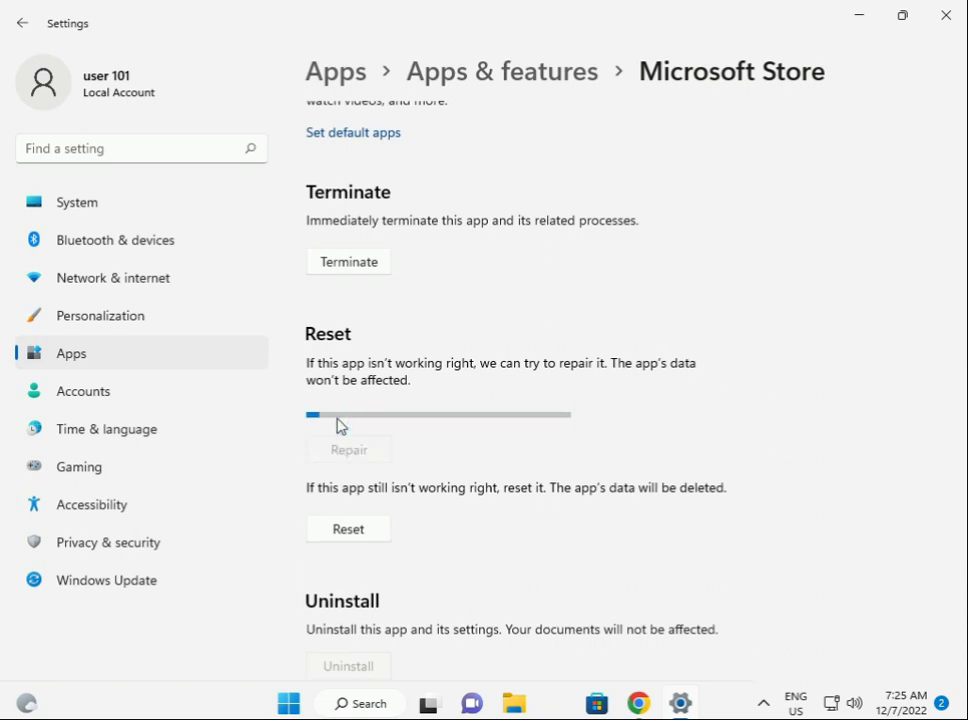
# - Reset the Microsoft Store app, confirm deleting its data, and close Settings
pyautogui.moveTo(661, 686)
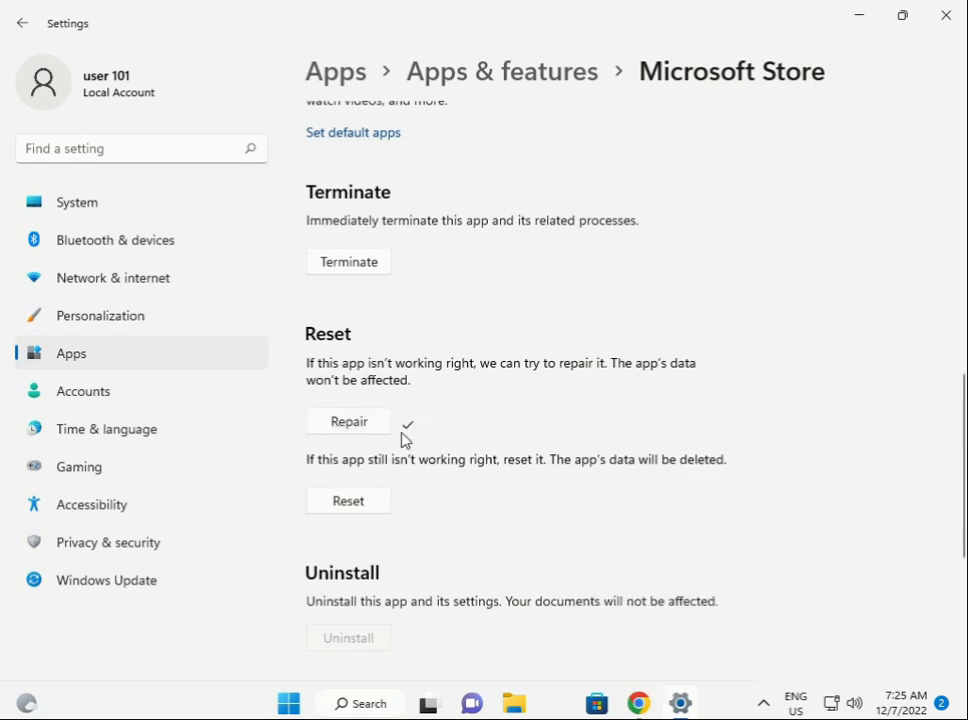
pyautogui.click(352, 503)
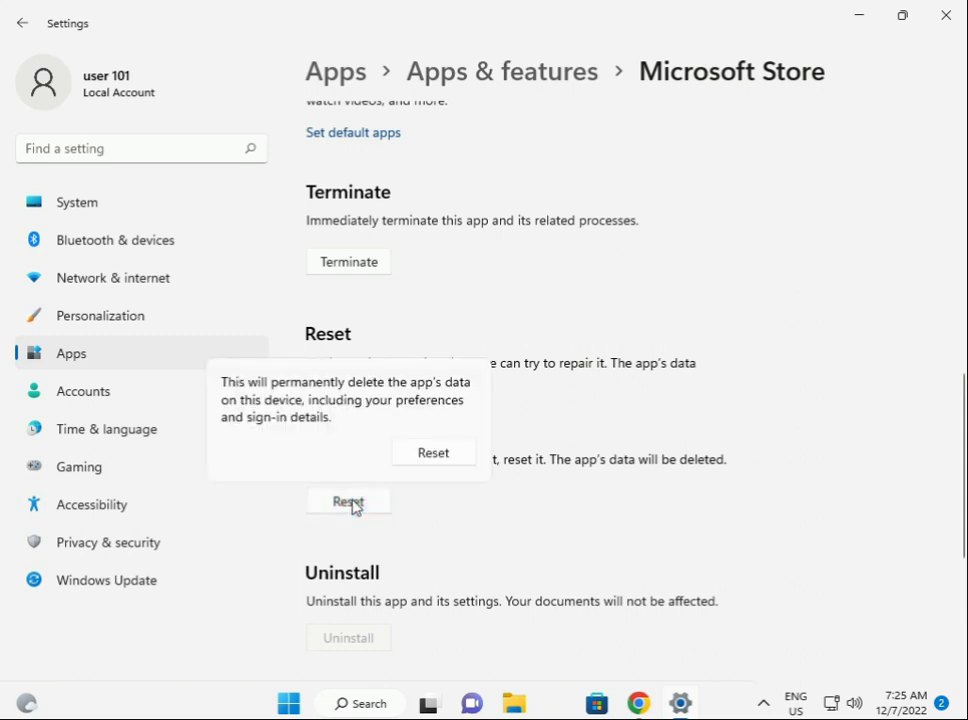
pyautogui.click(430, 455)
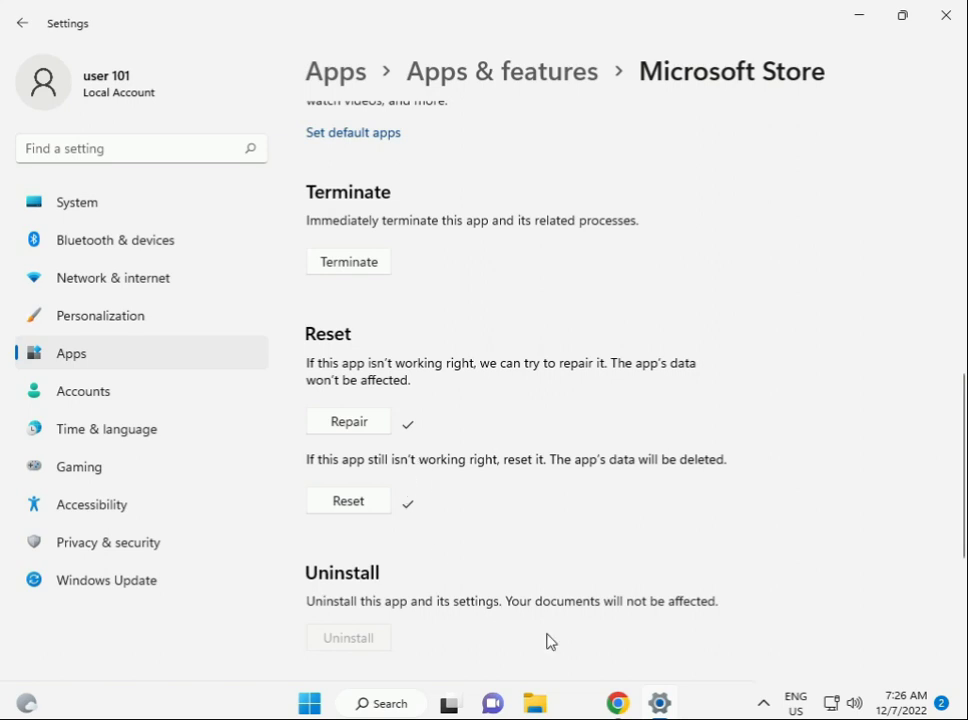
pyautogui.click(946, 15)
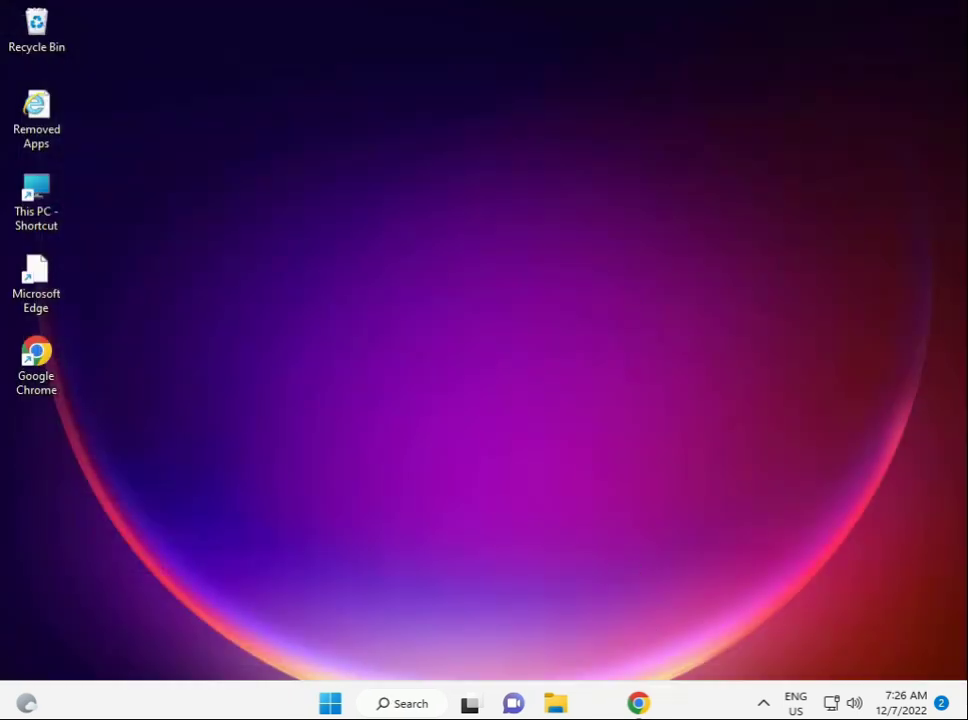
# - Browse in File Explorer to the user 101 profile folder under Users on Local Disk (C:)
pyautogui.click(556, 704)
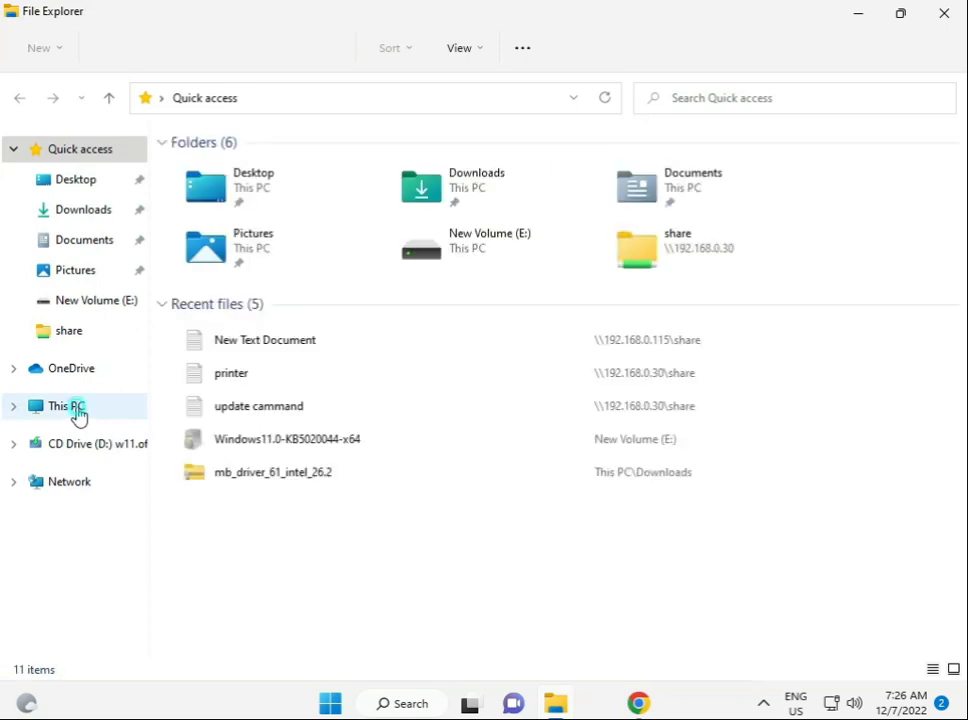
pyautogui.click(77, 415)
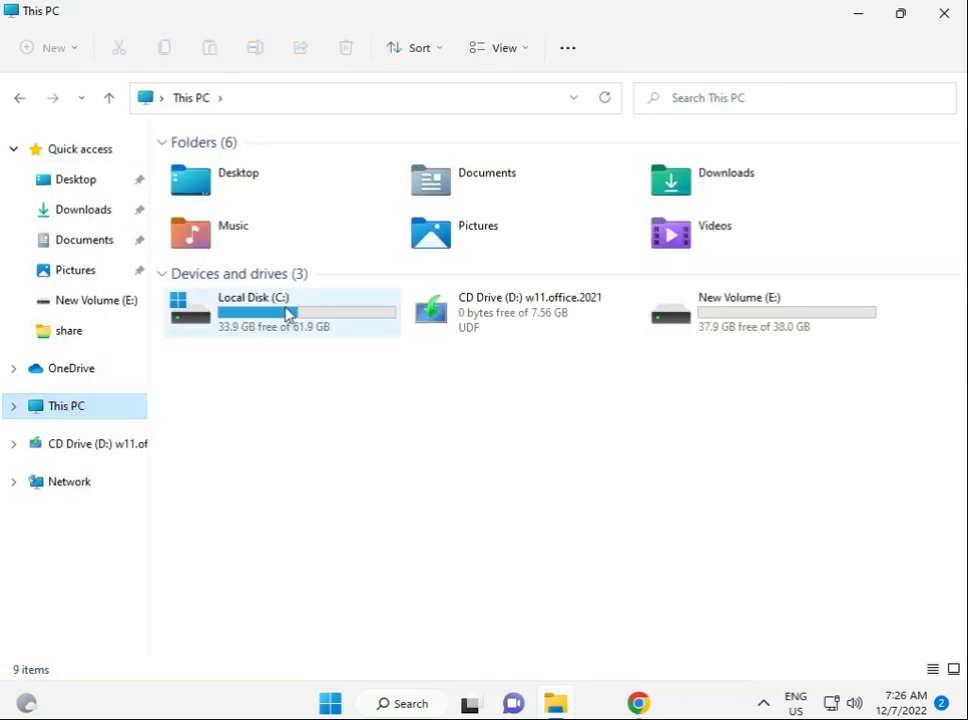
pyautogui.doubleClick(286, 310)
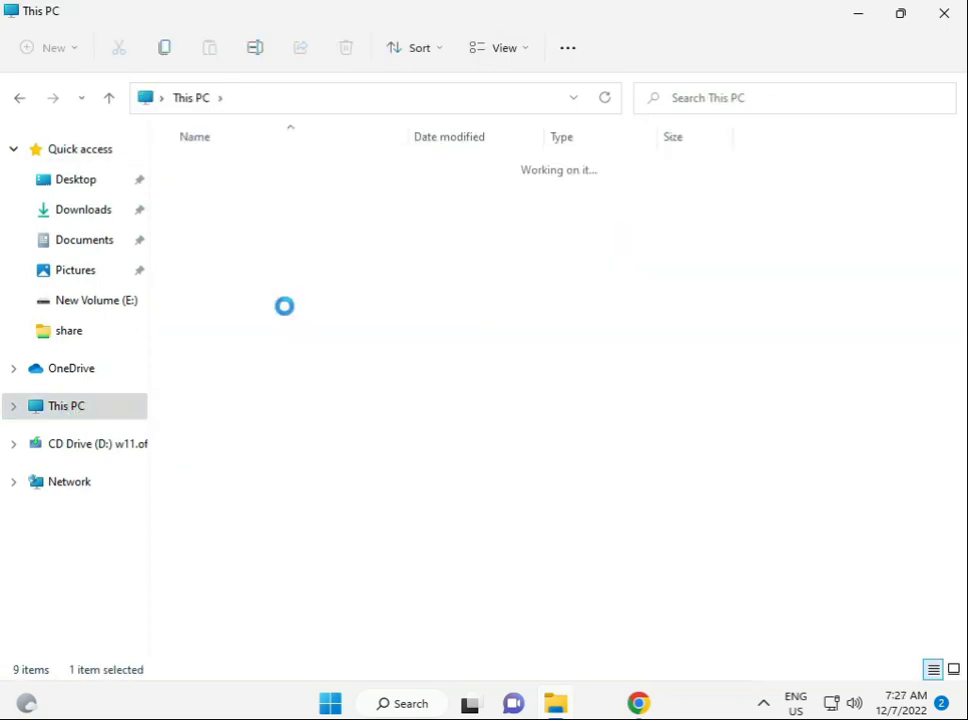
pyautogui.click(230, 378)
pyautogui.doubleClick(231, 378)
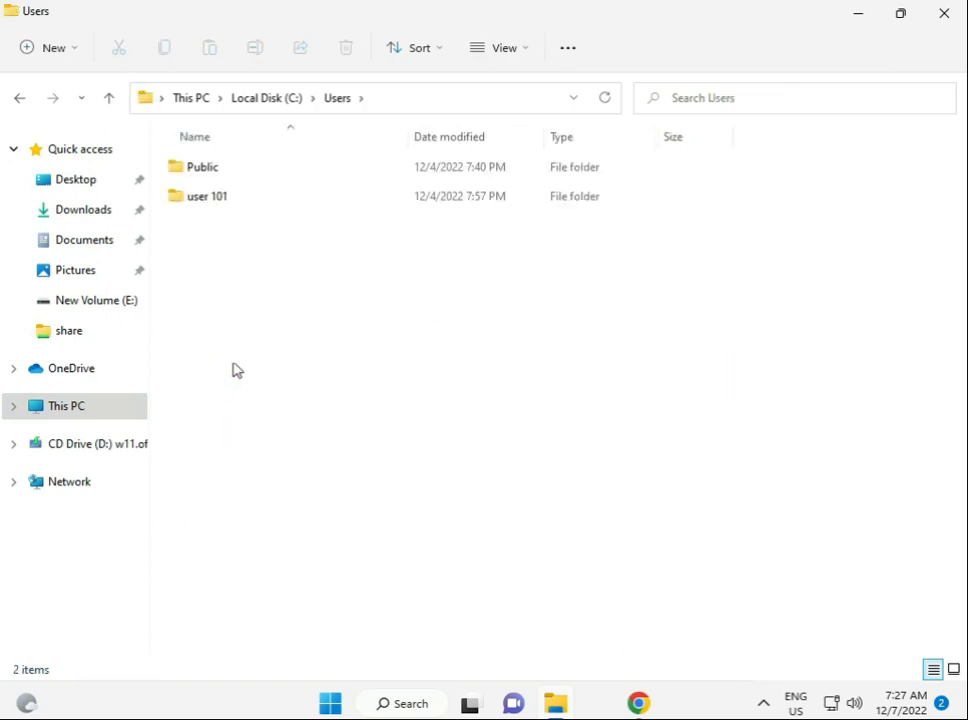
pyautogui.doubleClick(215, 200)
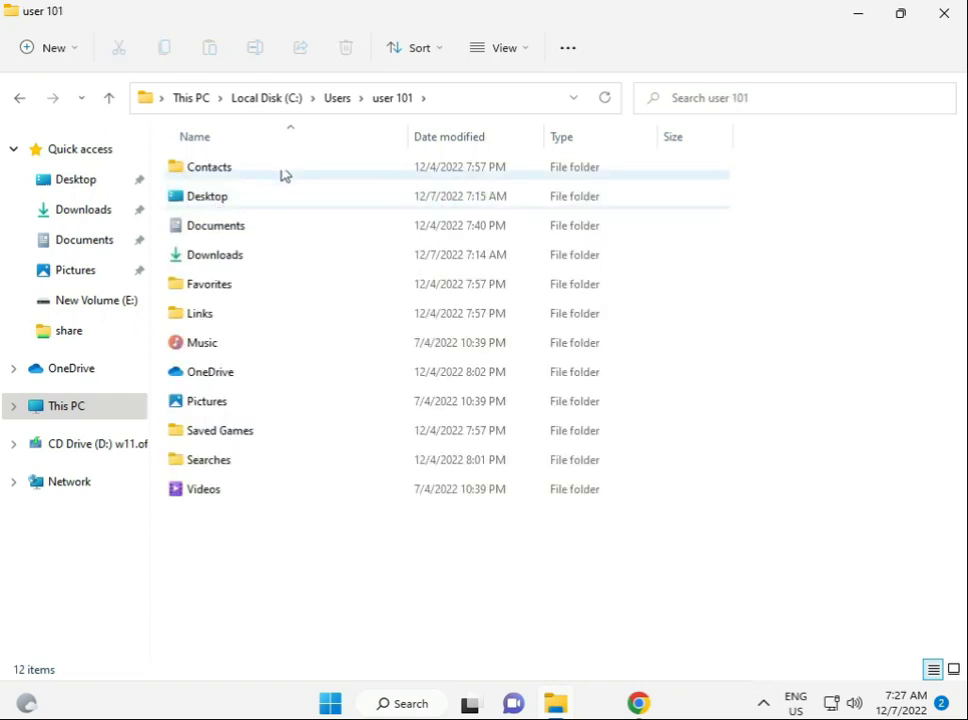
pyautogui.click(563, 49)
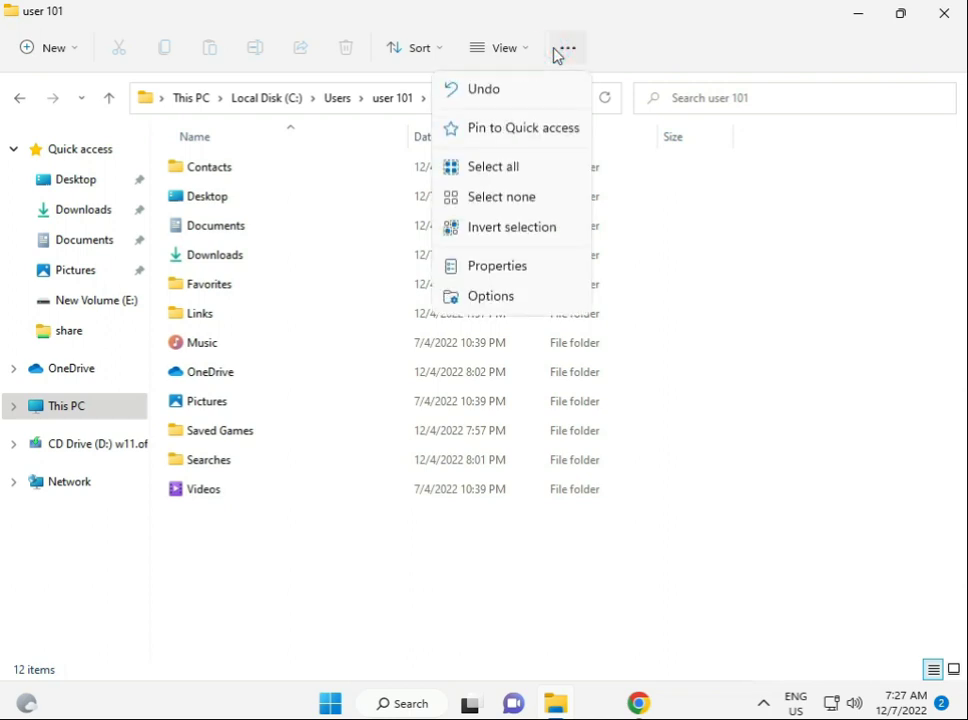
pyautogui.click(480, 264)
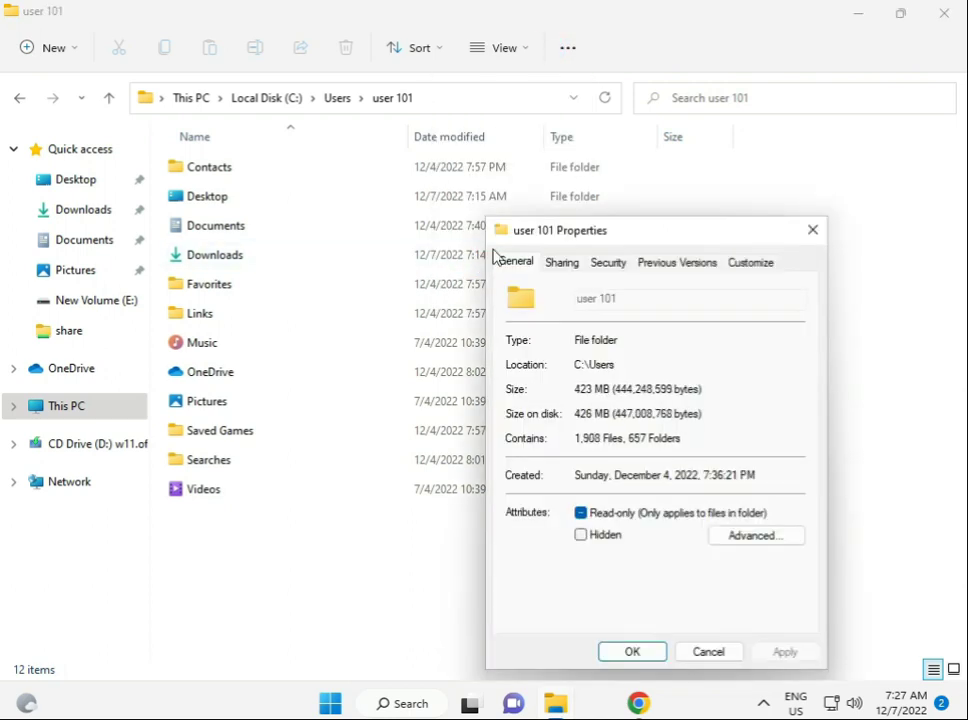
pyautogui.click(813, 229)
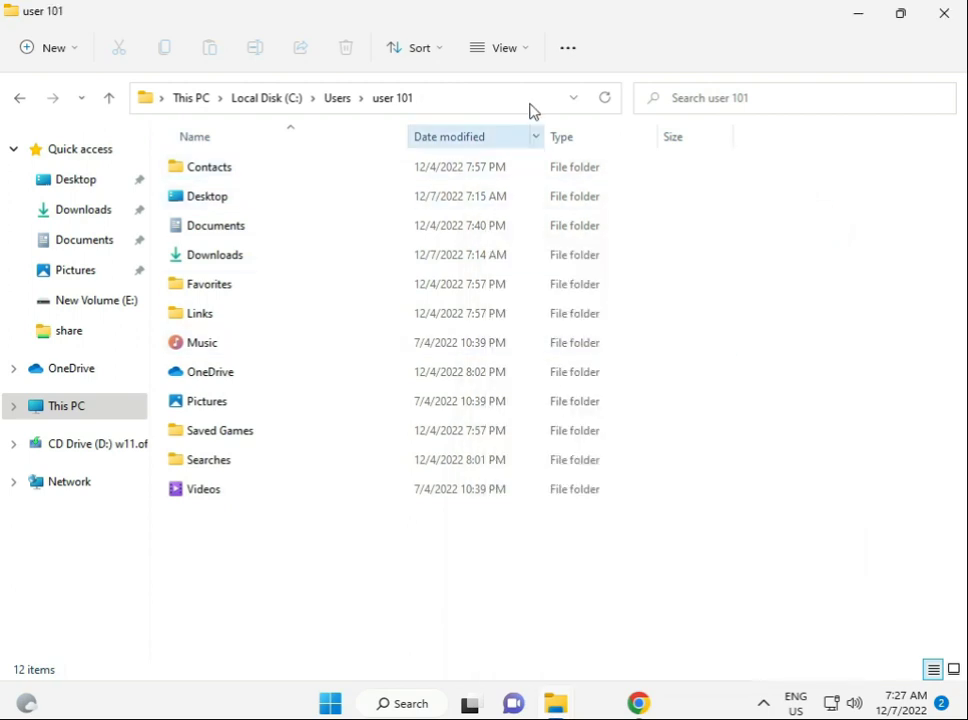
# - Set the folder options to show hidden files, folders, and drives
pyautogui.click(570, 50)
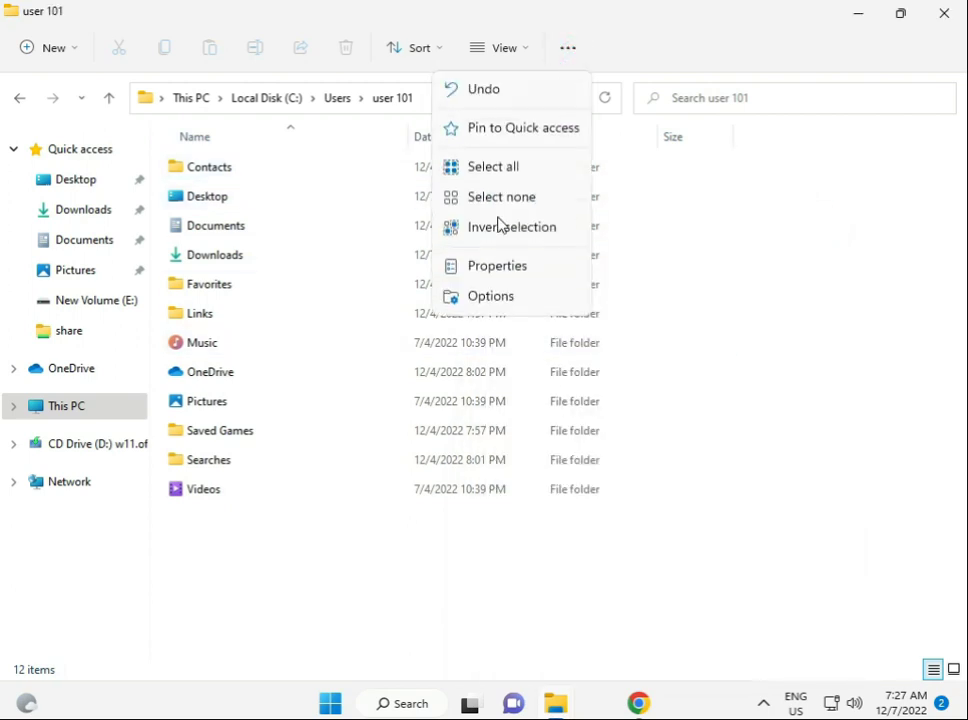
pyautogui.click(489, 302)
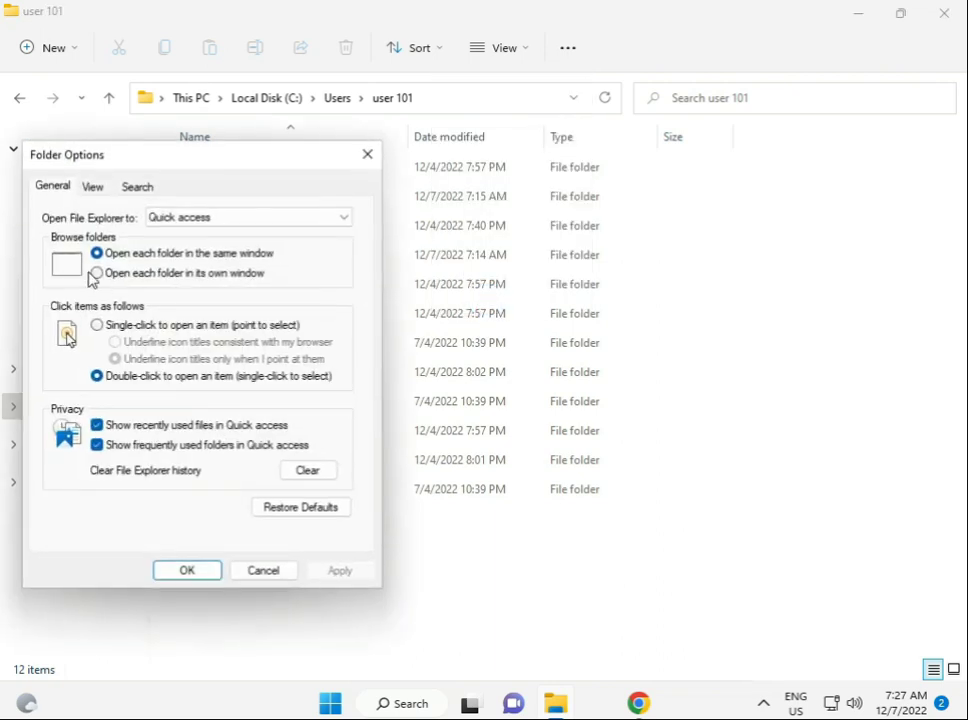
pyautogui.click(91, 187)
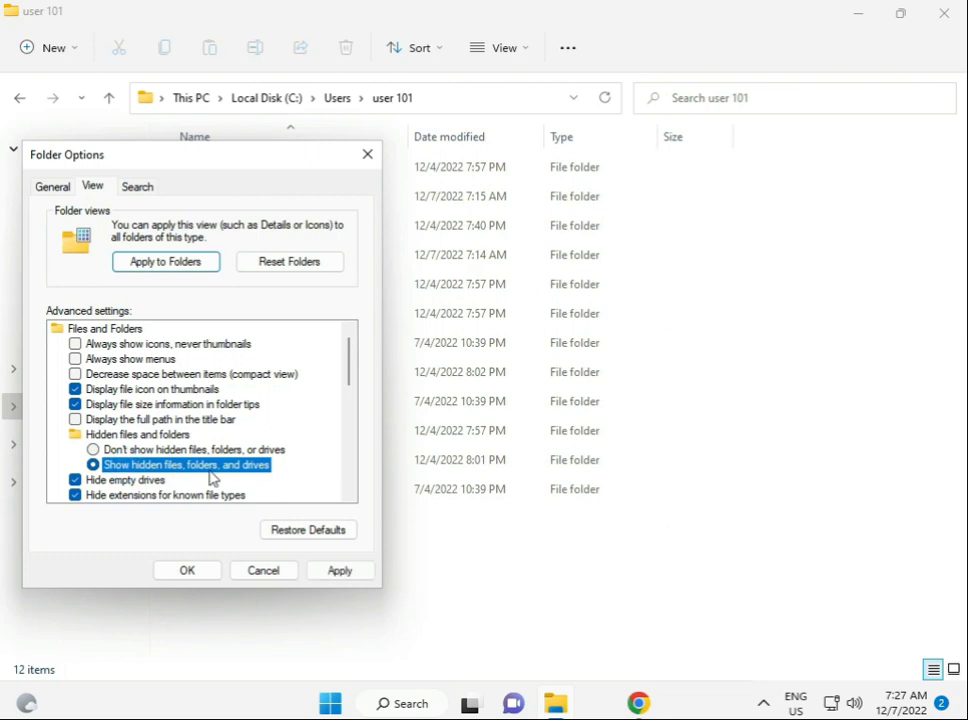
pyautogui.click(198, 577)
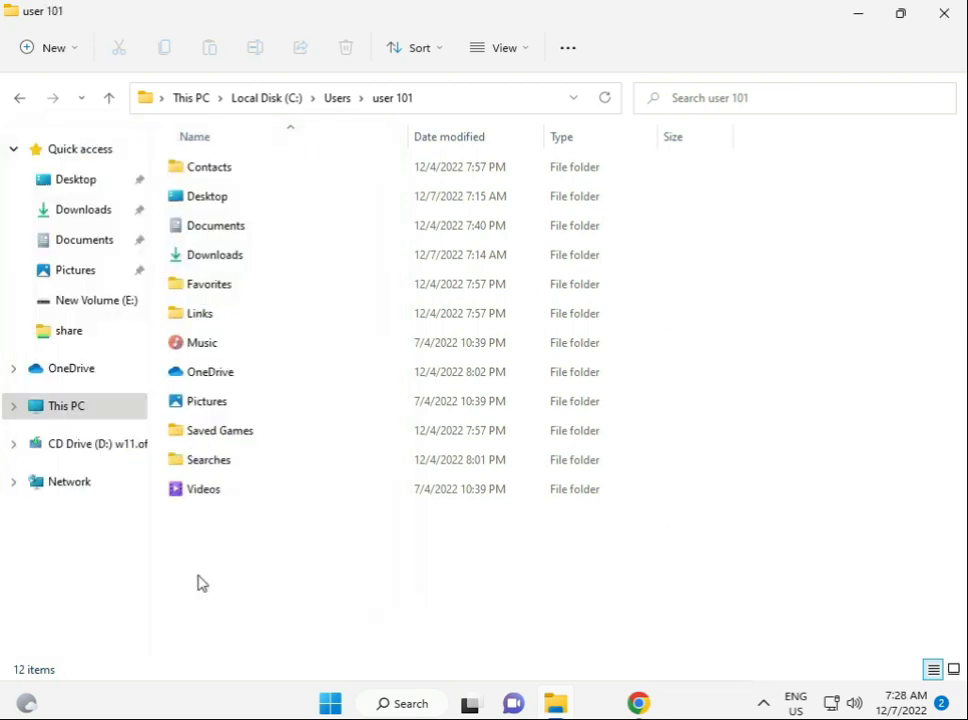
# - Open the security properties of the Local folder inside the profile's AppData folder
pyautogui.click(207, 172)
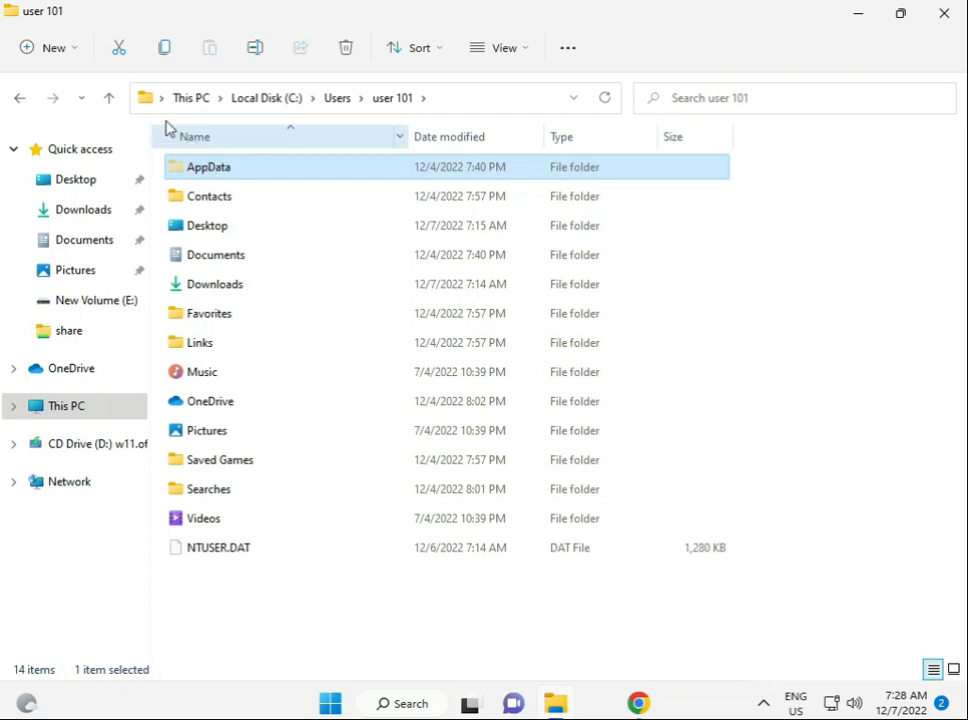
pyautogui.doubleClick(241, 171)
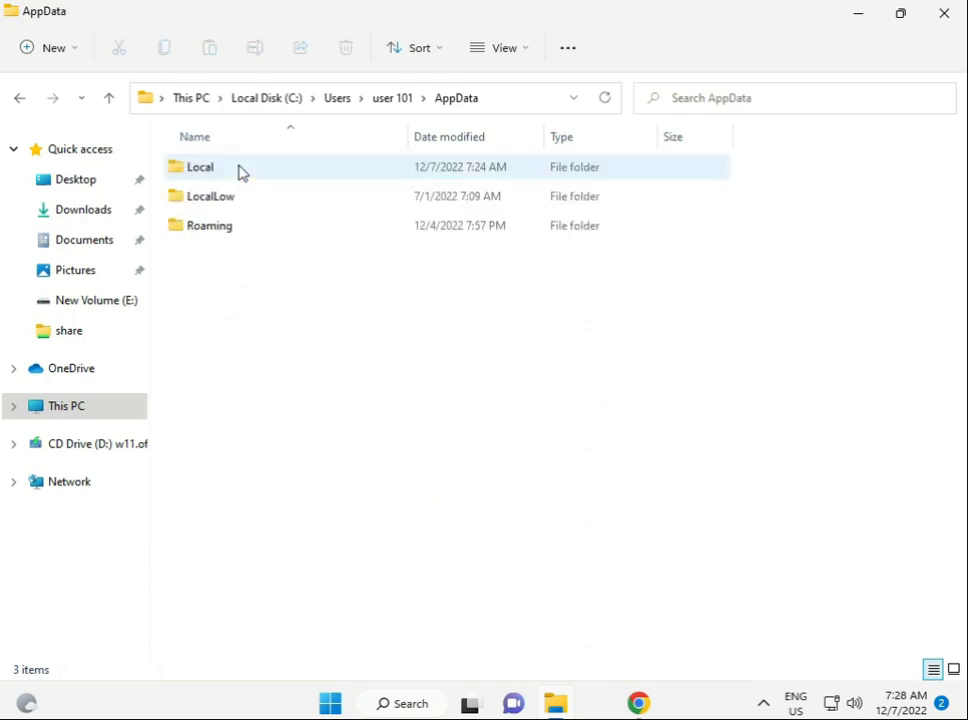
pyautogui.click(241, 172)
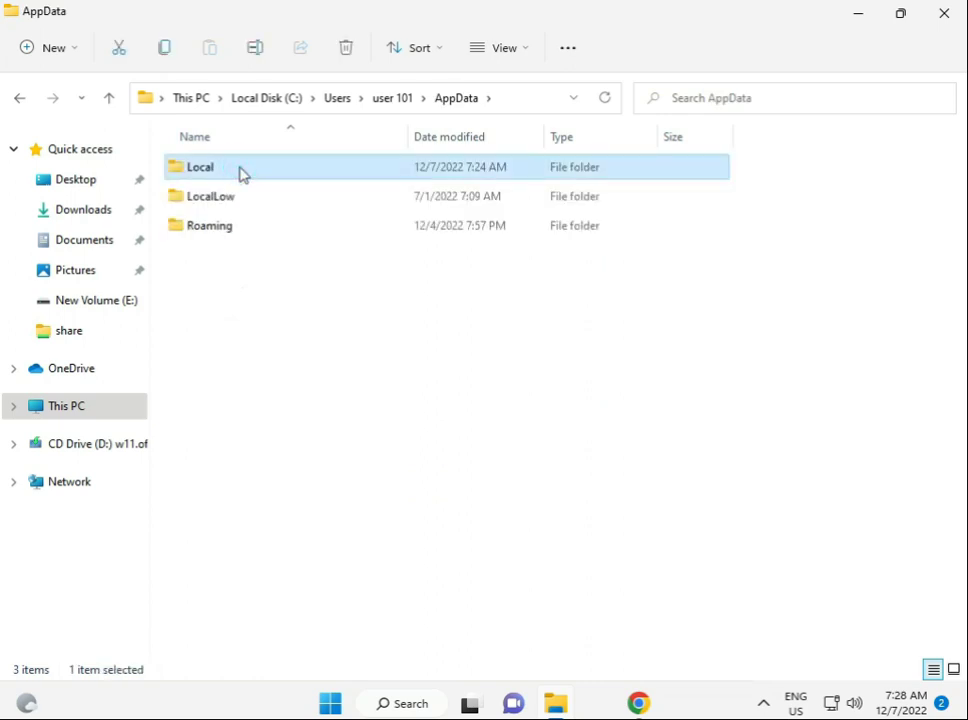
pyautogui.rightClick(241, 173)
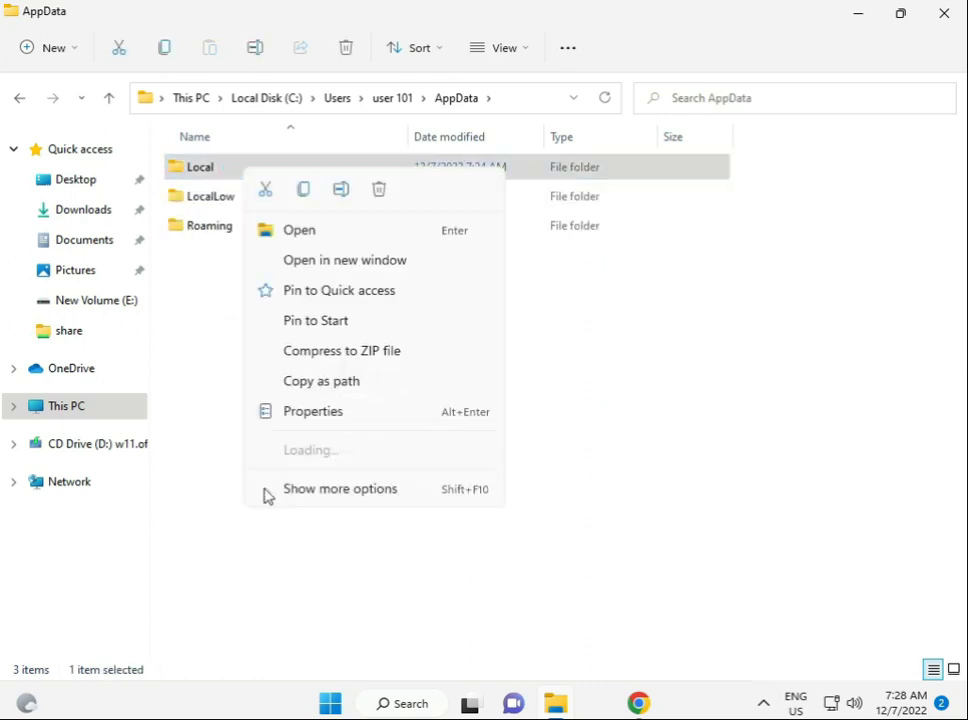
pyautogui.click(315, 490)
pyautogui.click(356, 472)
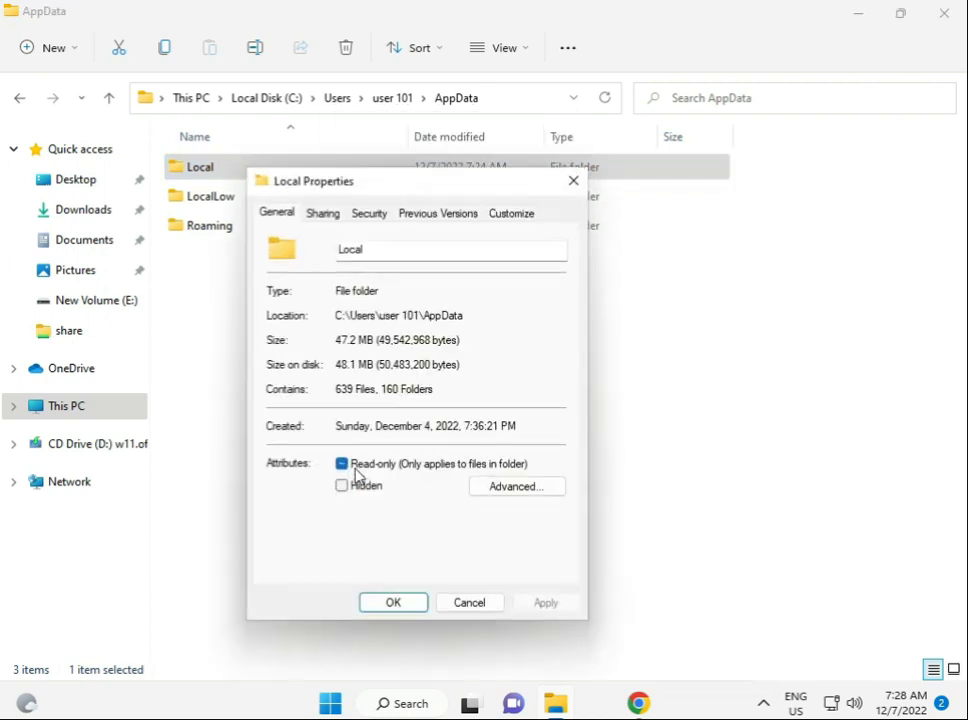
pyautogui.click(358, 217)
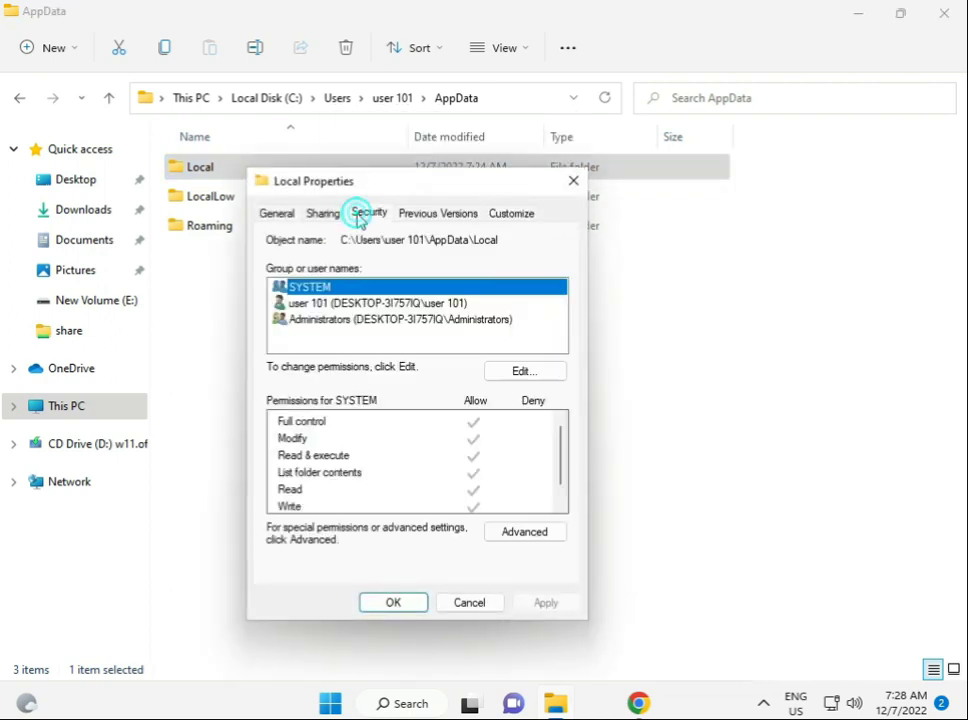
# - Open the Local folder's permissions for editing and check the entries for user 101, Administrators and SYSTEM
pyautogui.click(348, 303)
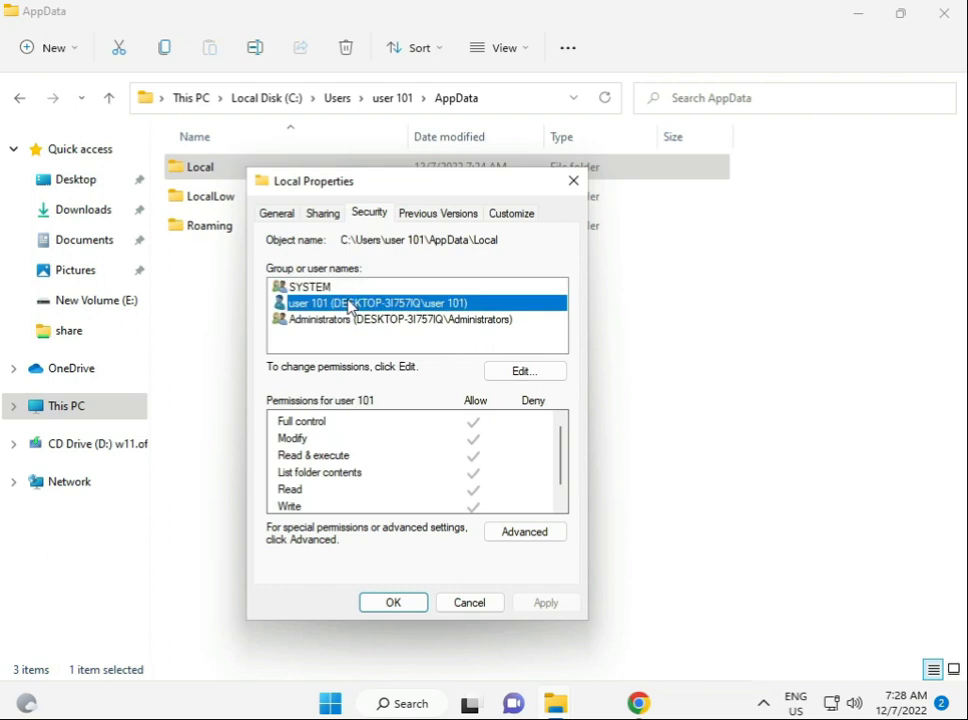
pyautogui.click(496, 376)
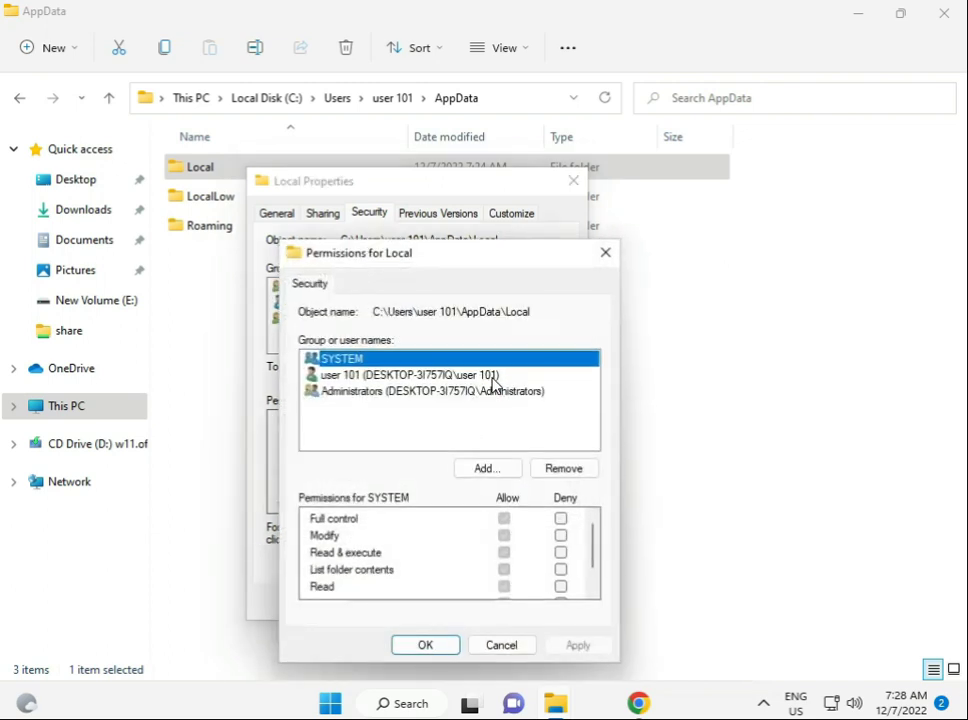
pyautogui.click(397, 375)
pyautogui.click(401, 391)
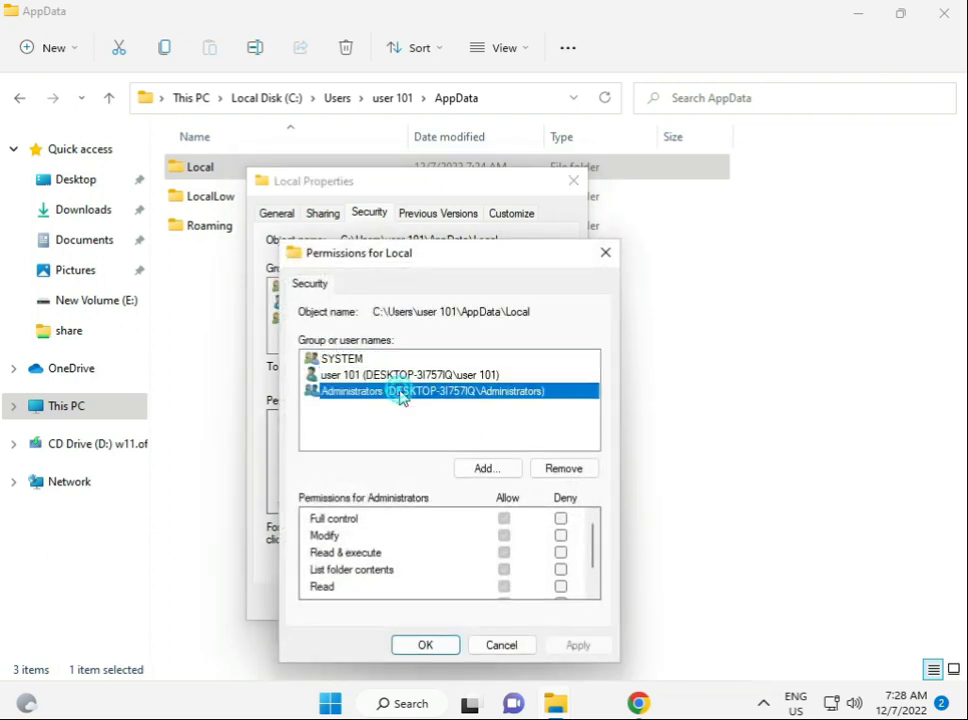
pyautogui.click(344, 360)
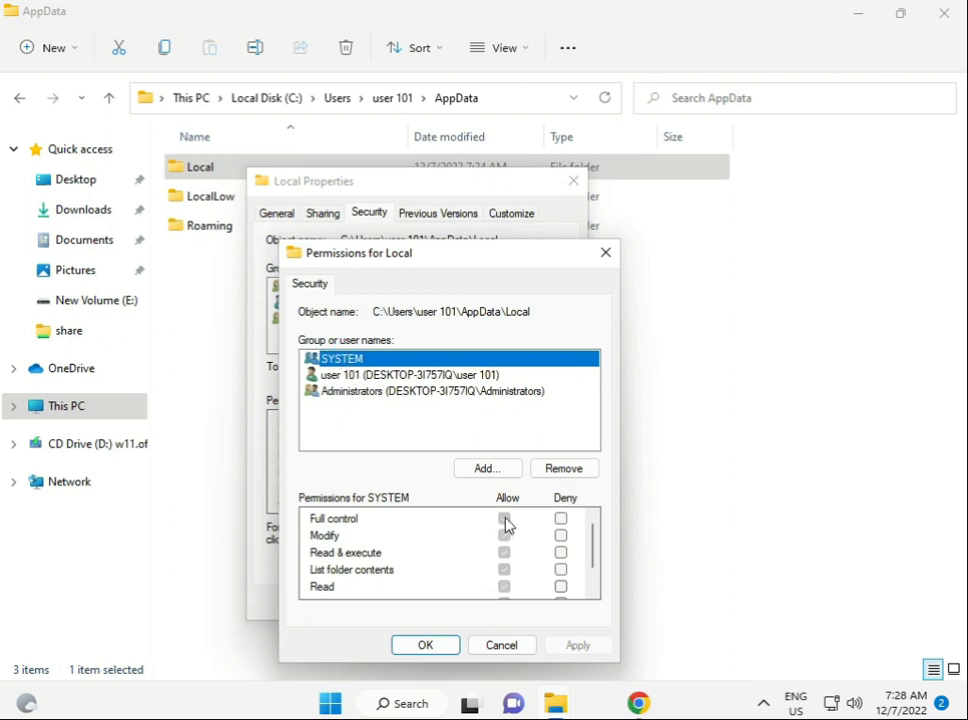
# - Add the Everyone group to the Local folder's permission list, checking the name before accepting it
pyautogui.click(476, 476)
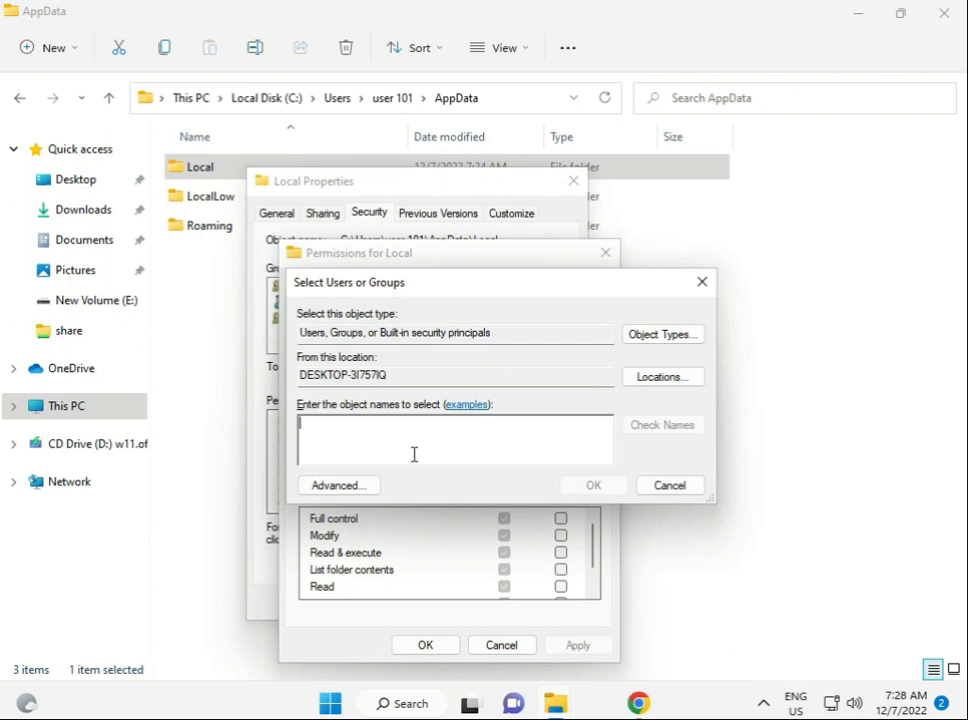
pyautogui.write('ev')
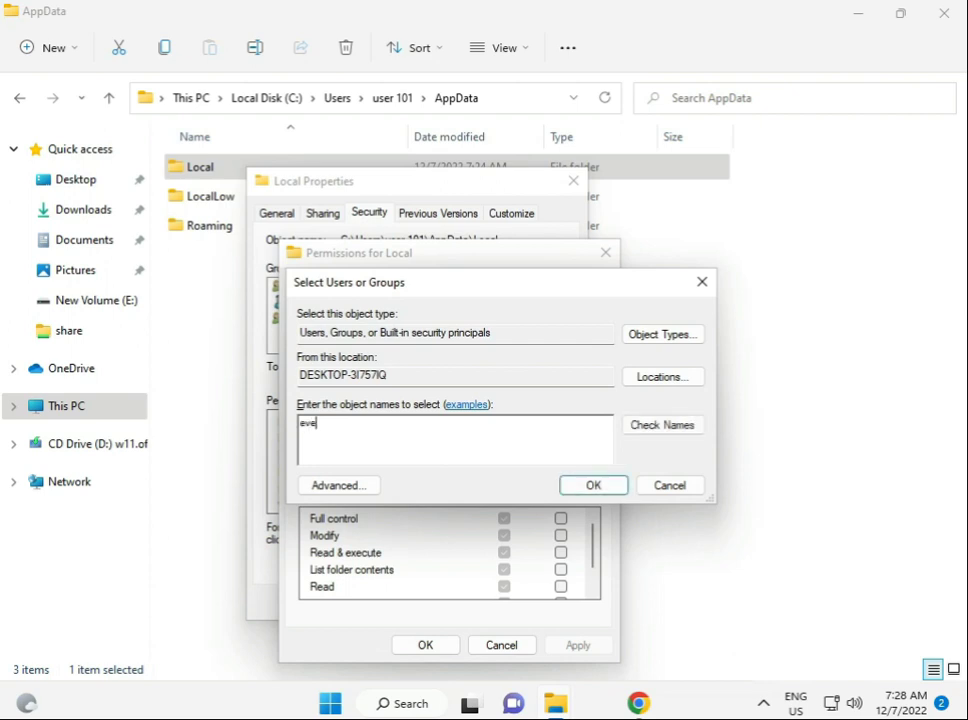
pyautogui.write('e')
pyautogui.click(645, 425)
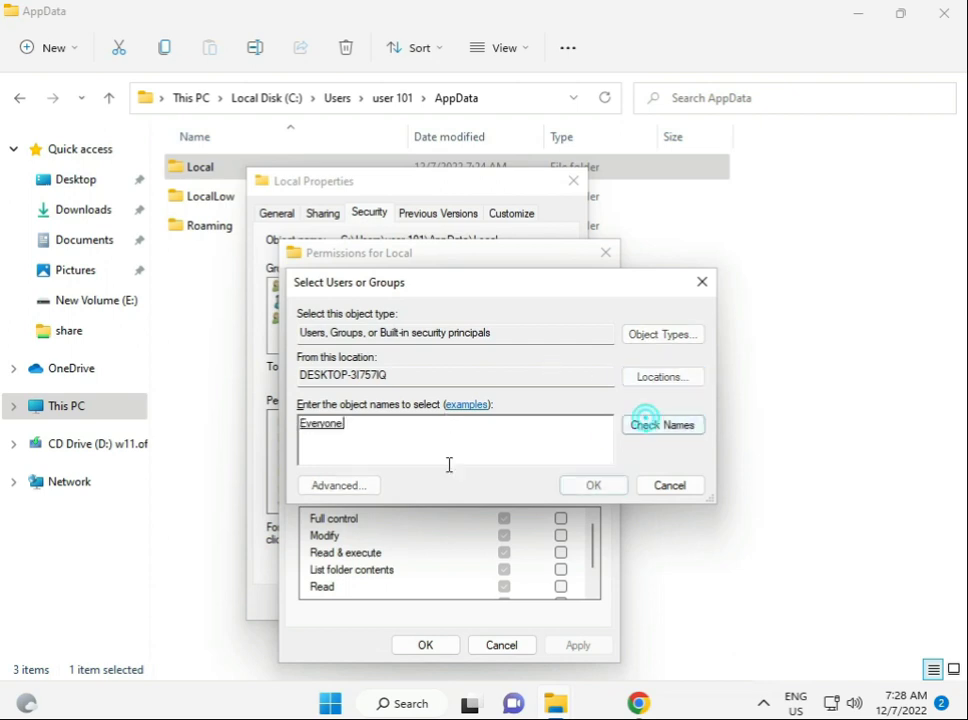
pyautogui.click(590, 485)
# - Allow Everyone Full control of the Local folder and apply the permissions, continuing past access errors
pyautogui.click(504, 519)
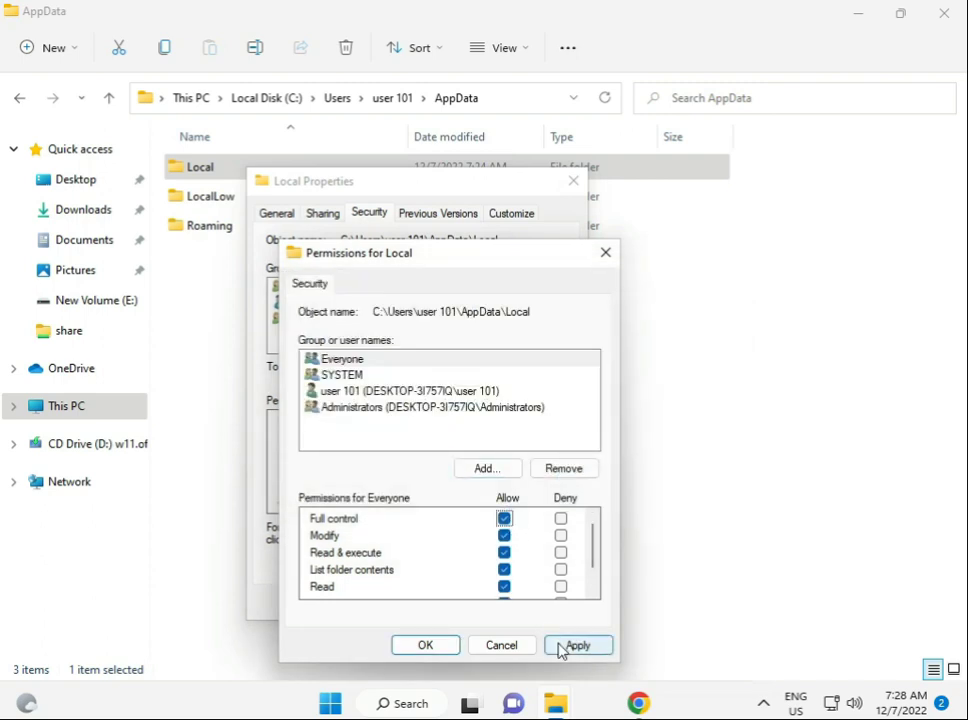
pyautogui.click(562, 647)
pyautogui.click(540, 443)
pyautogui.click(540, 443)
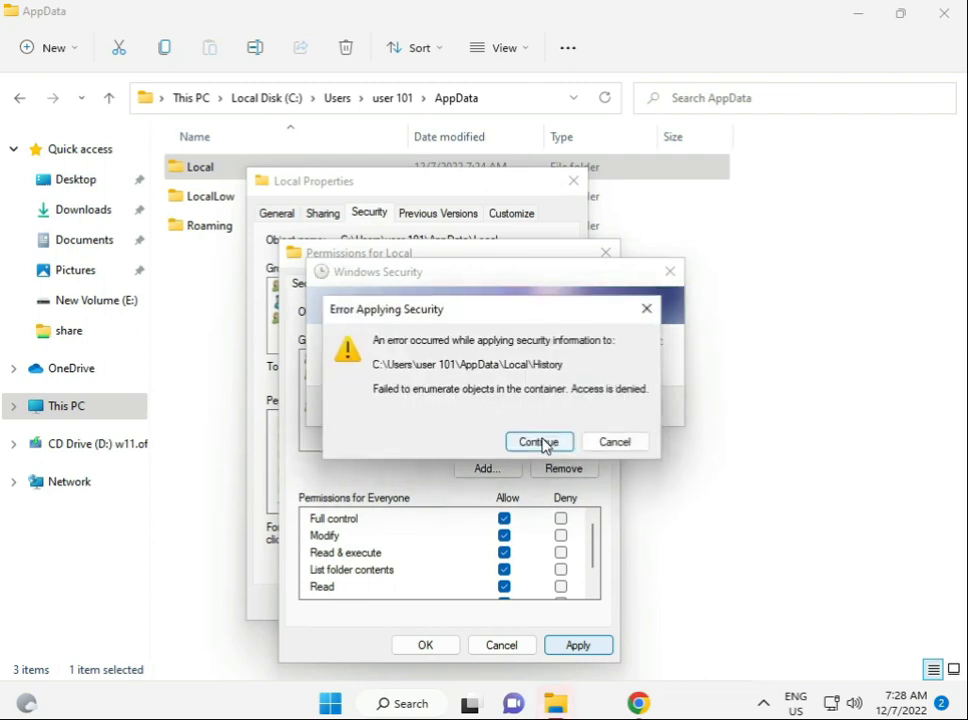
pyautogui.click(542, 444)
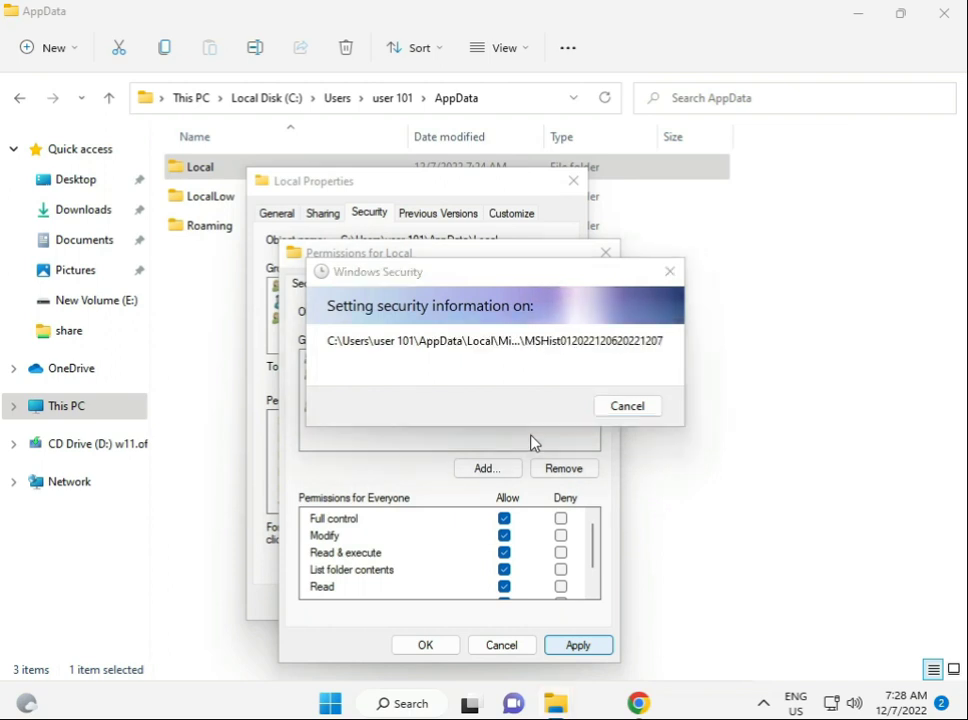
pyautogui.click(533, 443)
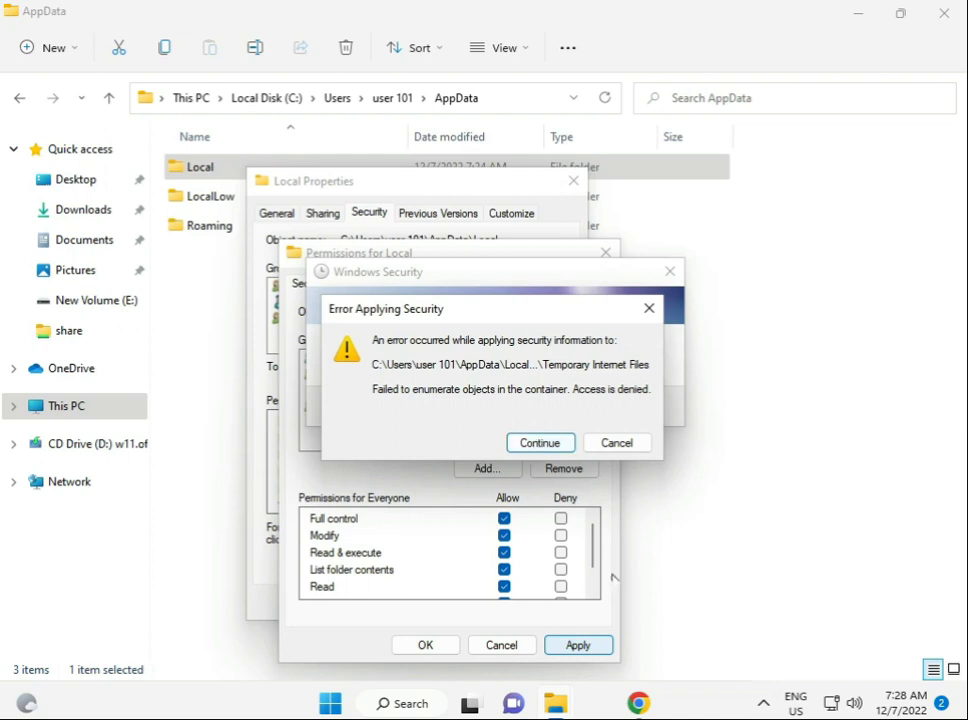
pyautogui.click(566, 643)
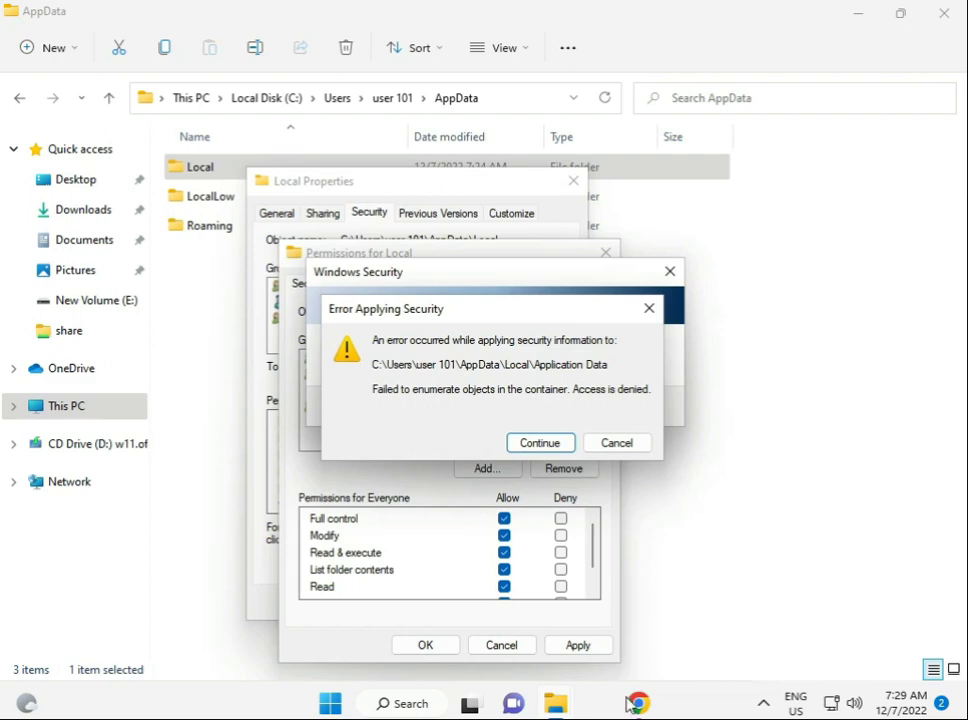
pyautogui.moveTo(638, 703)
pyautogui.click(636, 585)
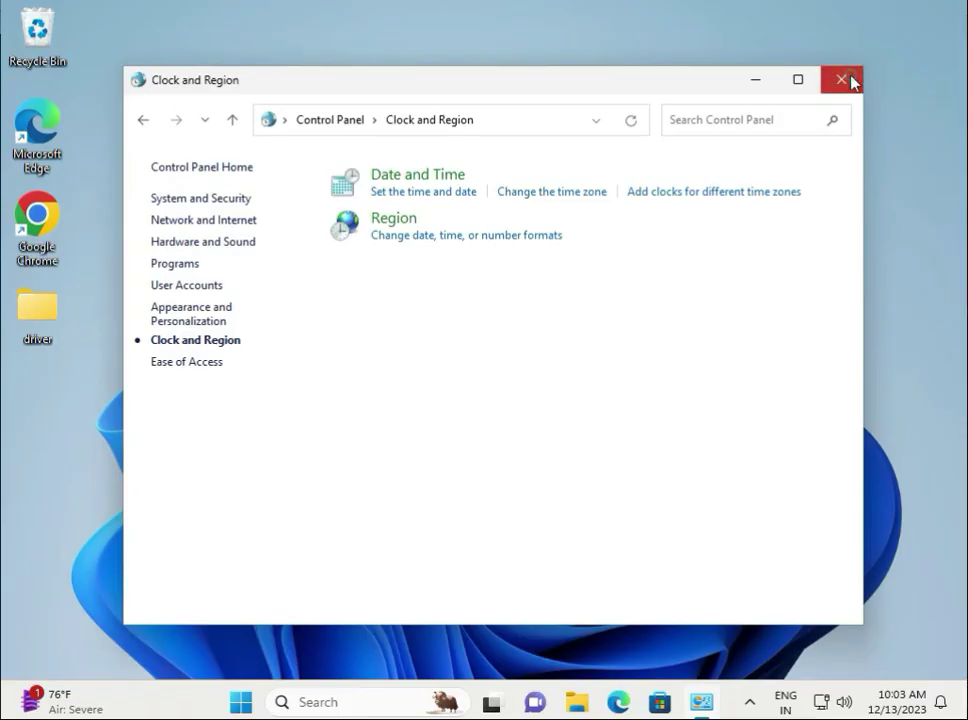
# - Close the Clock and Region window and open Windows Security, moving its window fully into view
pyautogui.click(847, 79)
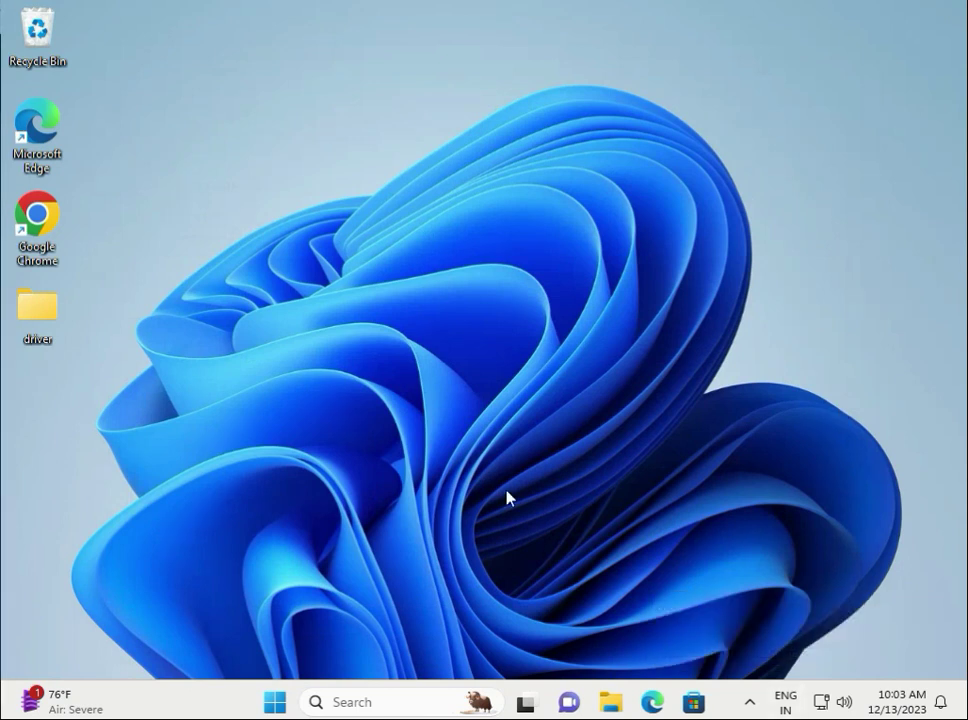
pyautogui.click(752, 708)
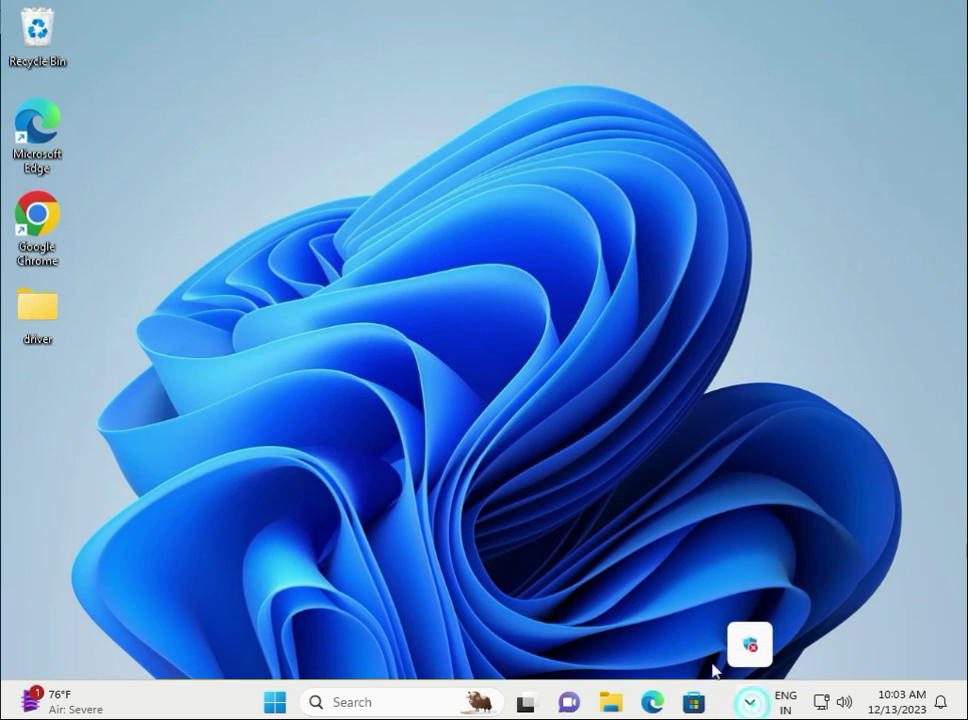
pyautogui.click(302, 530)
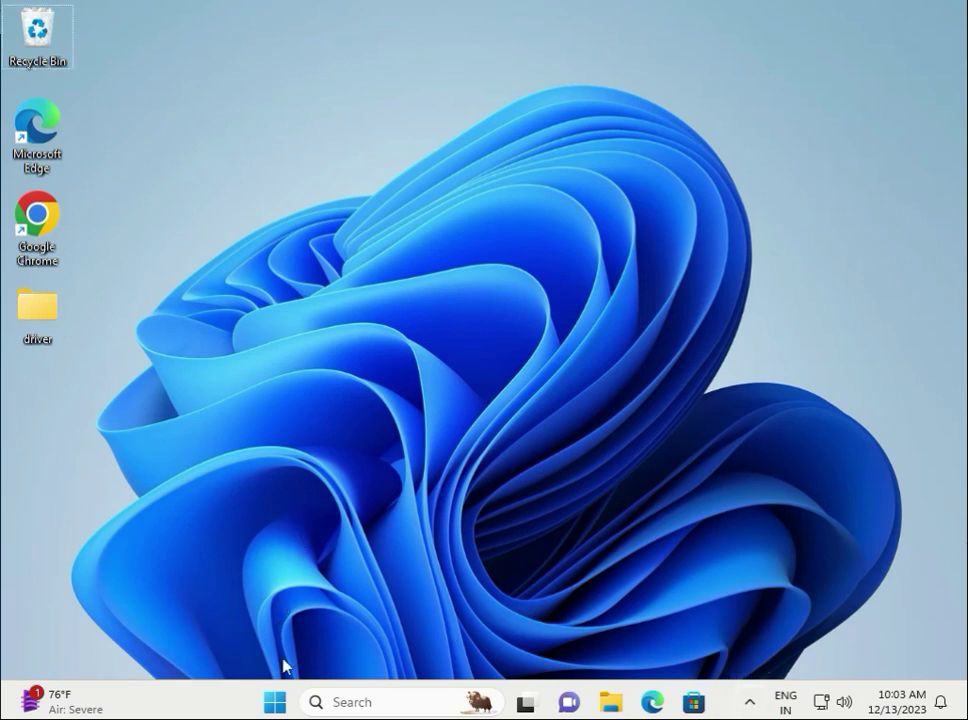
pyautogui.click(752, 706)
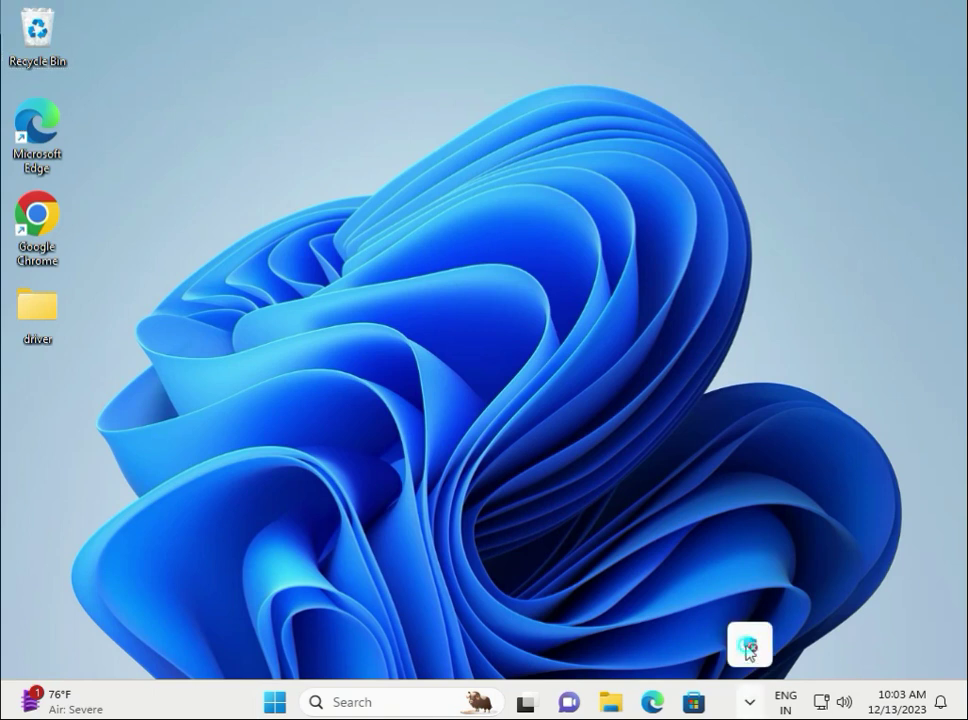
pyautogui.click(747, 648)
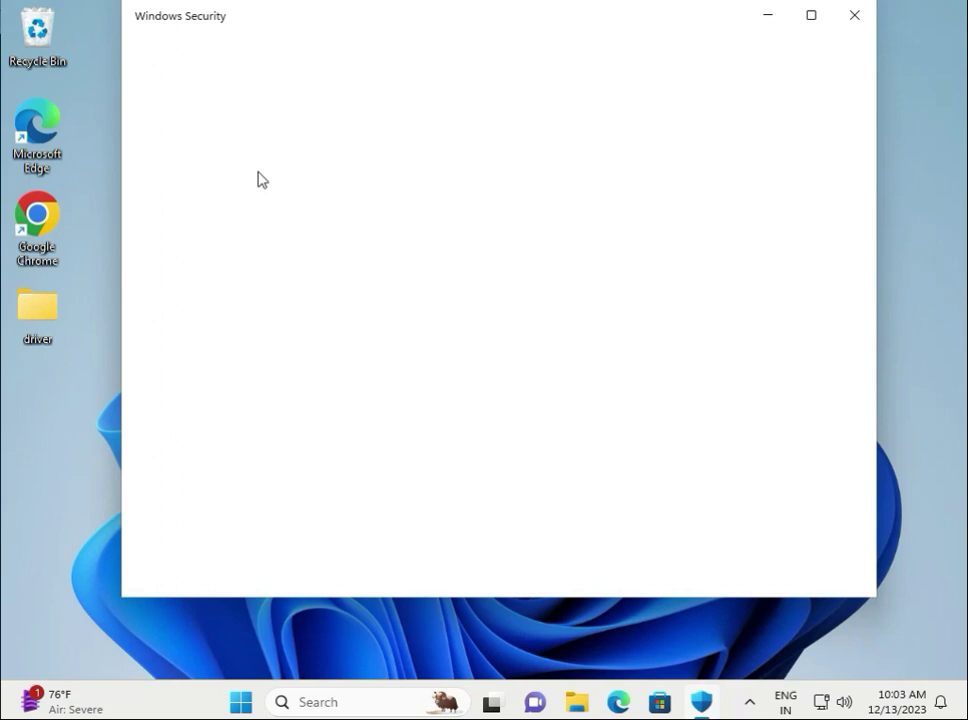
pyautogui.moveTo(227, 20); pyautogui.dragTo(222, 54)
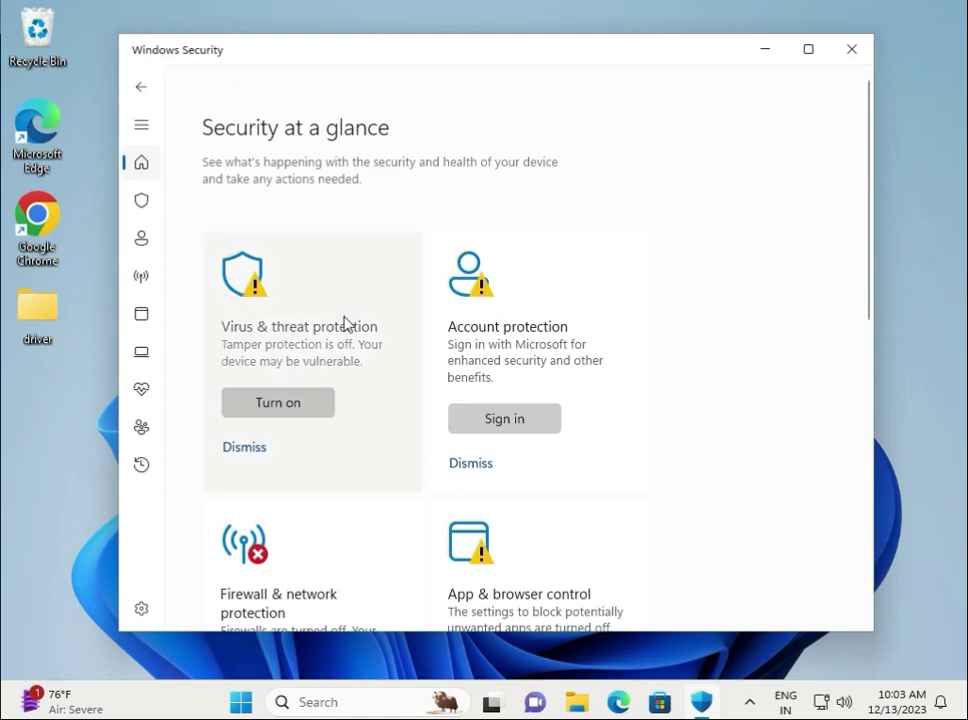
pyautogui.click(749, 701)
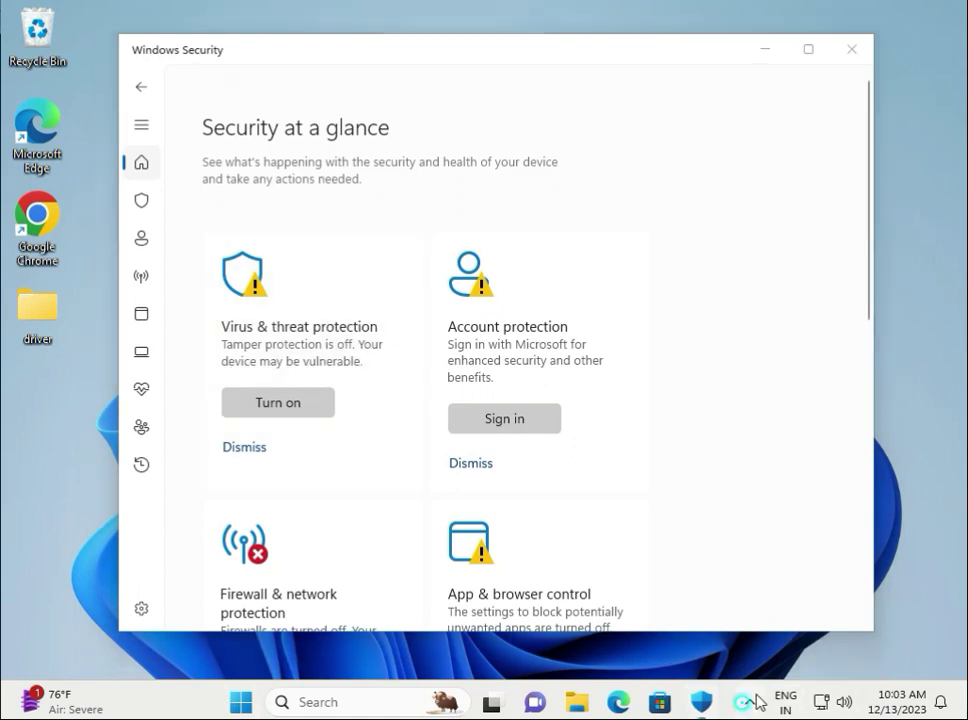
pyautogui.click(241, 702)
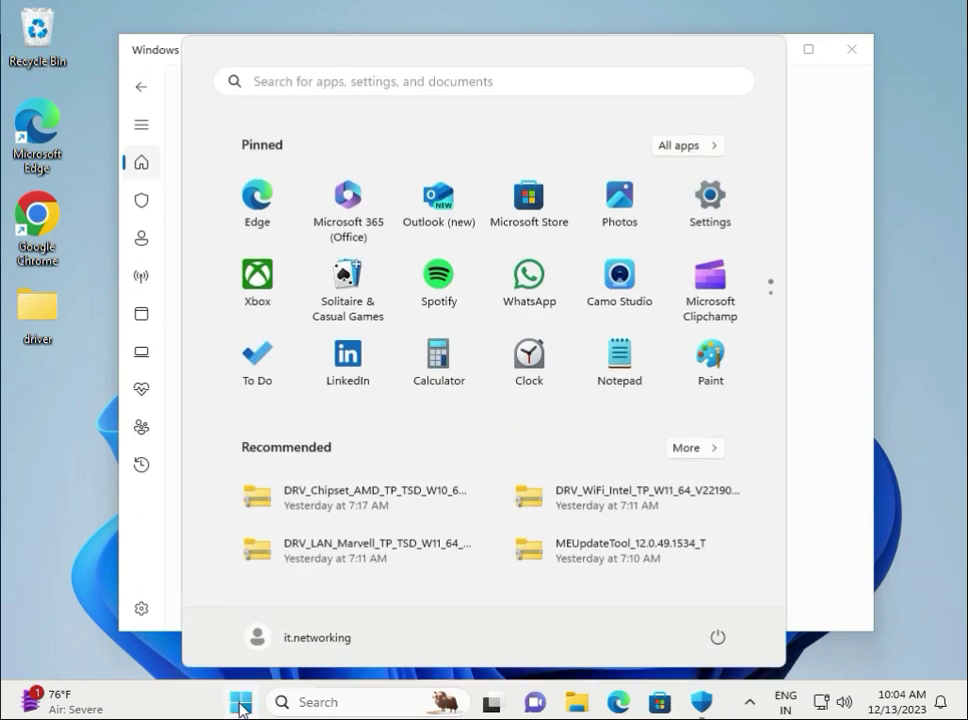
pyautogui.write('wi')
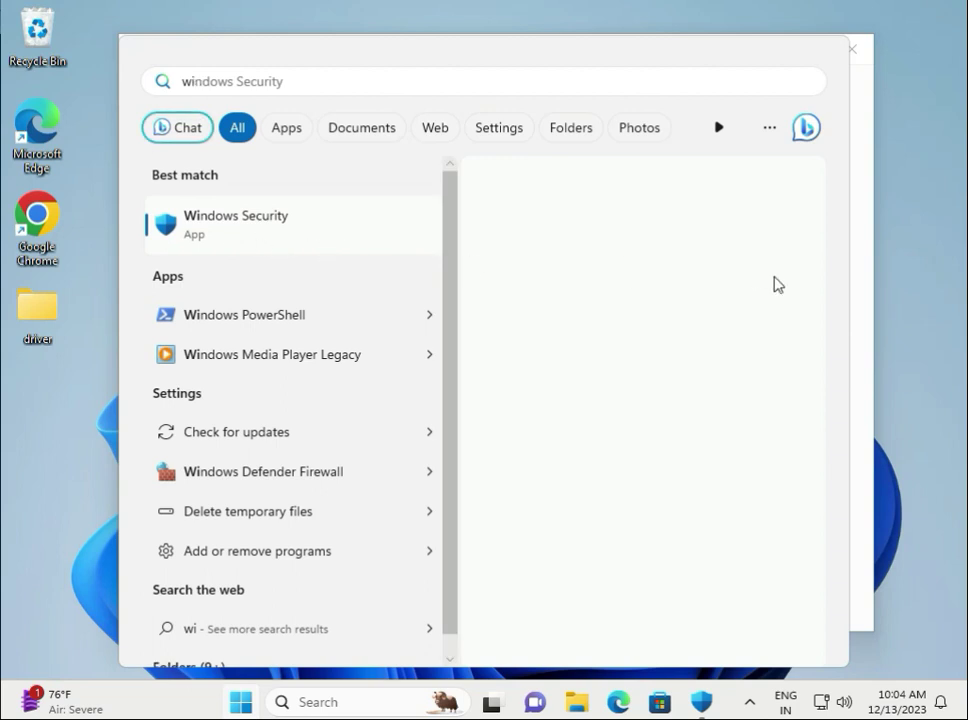
pyautogui.click(866, 311)
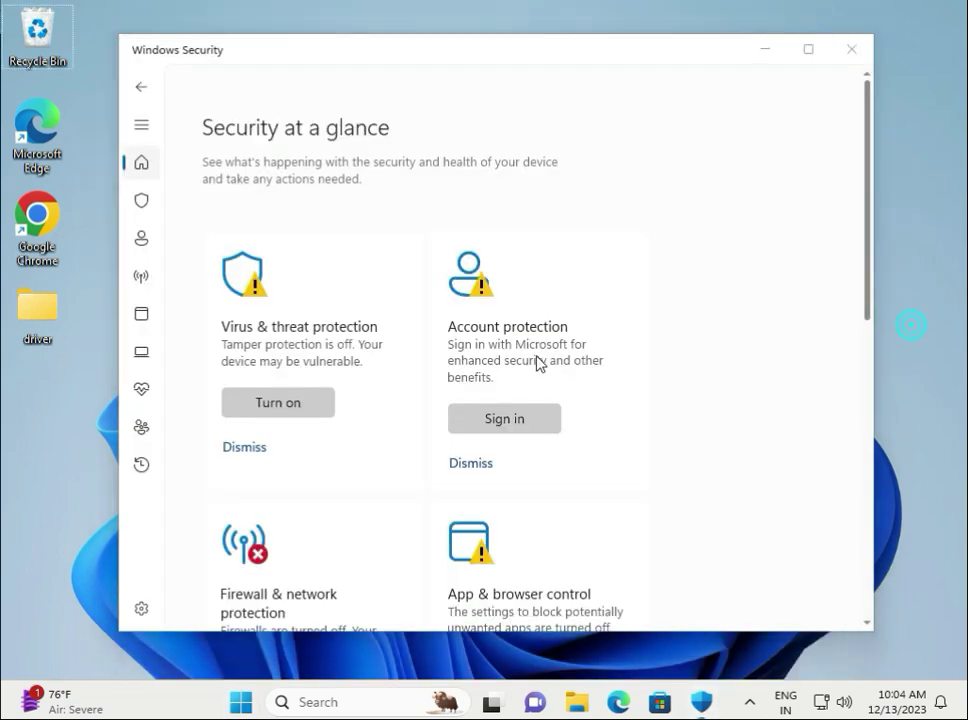
# - Open the scan options under Virus & threat protection and select Microsoft Defender Antivirus (offline scan)
pyautogui.click(265, 329)
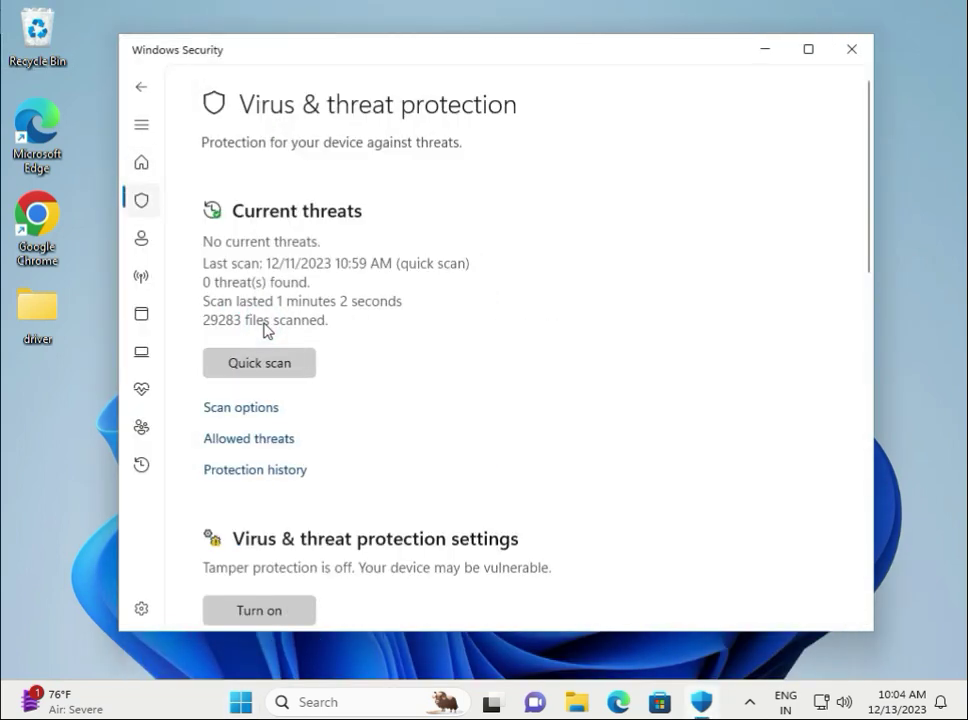
pyautogui.click(261, 412)
pyautogui.scroll(-3, 527, 467)
pyautogui.scroll(-1, 527, 467)
pyautogui.click(214, 303)
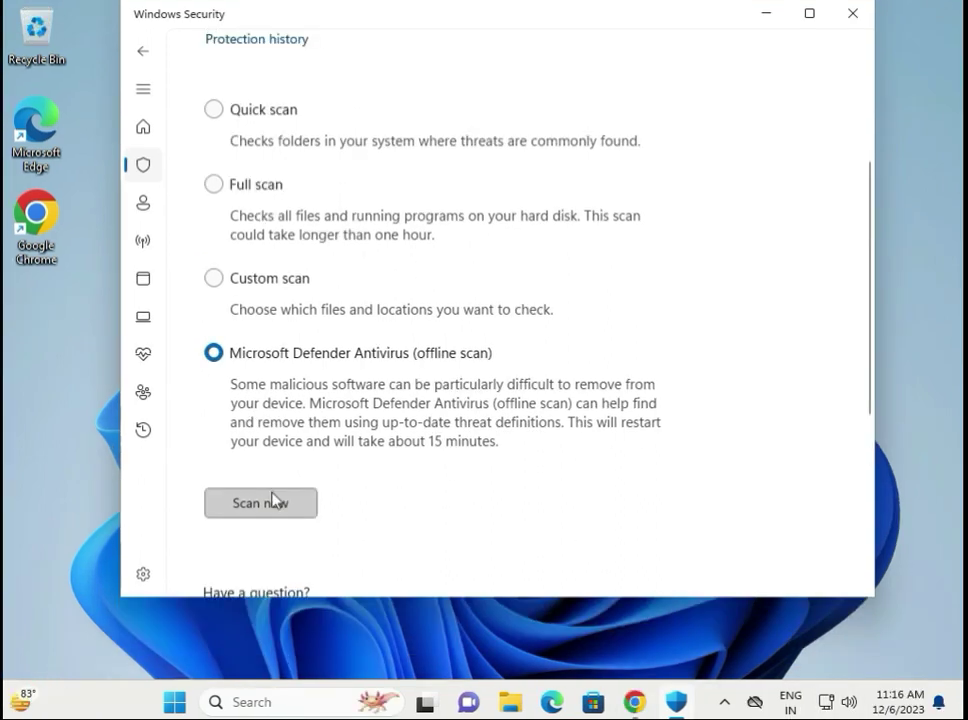
# - Start the offline scan, confirm the restart, allow Windows Security to make changes and dismiss the sign-out notice
pyautogui.click(272, 499)
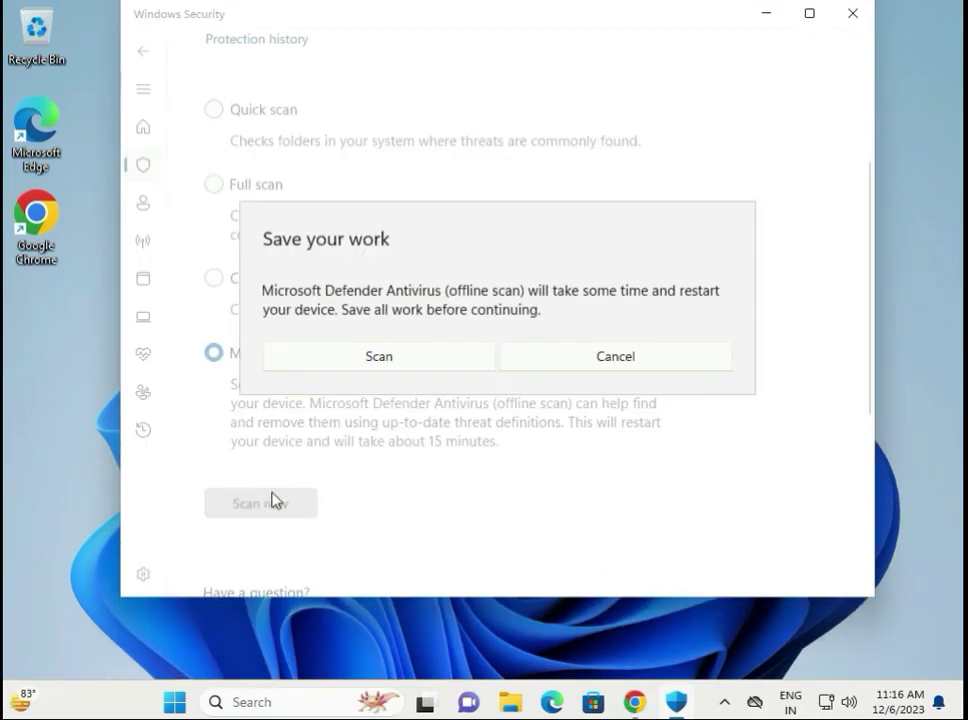
pyautogui.click(352, 360)
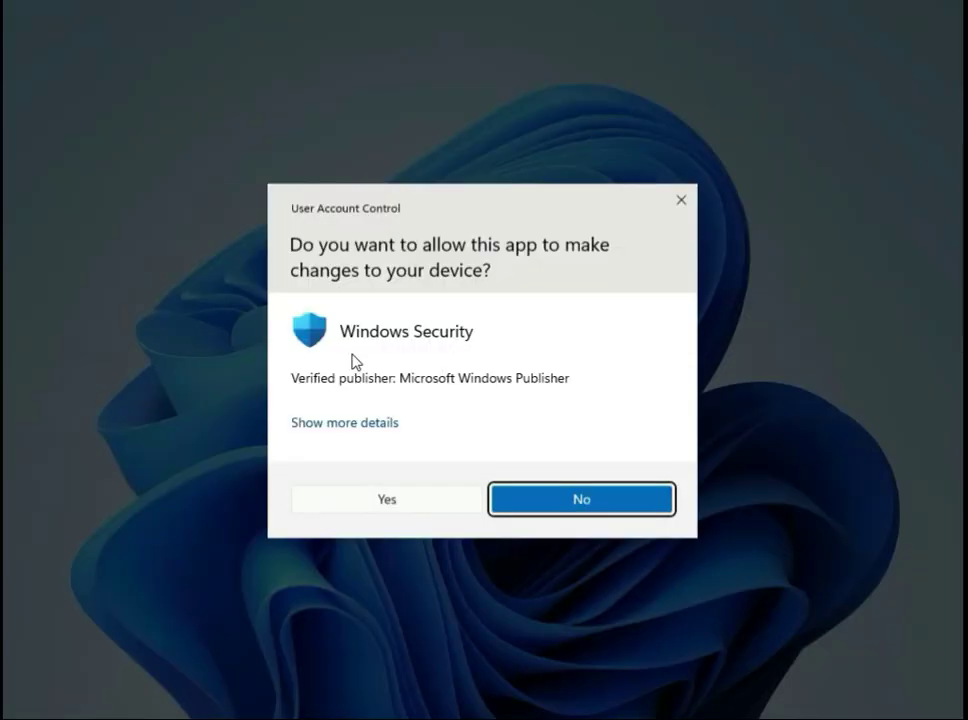
pyautogui.click(400, 505)
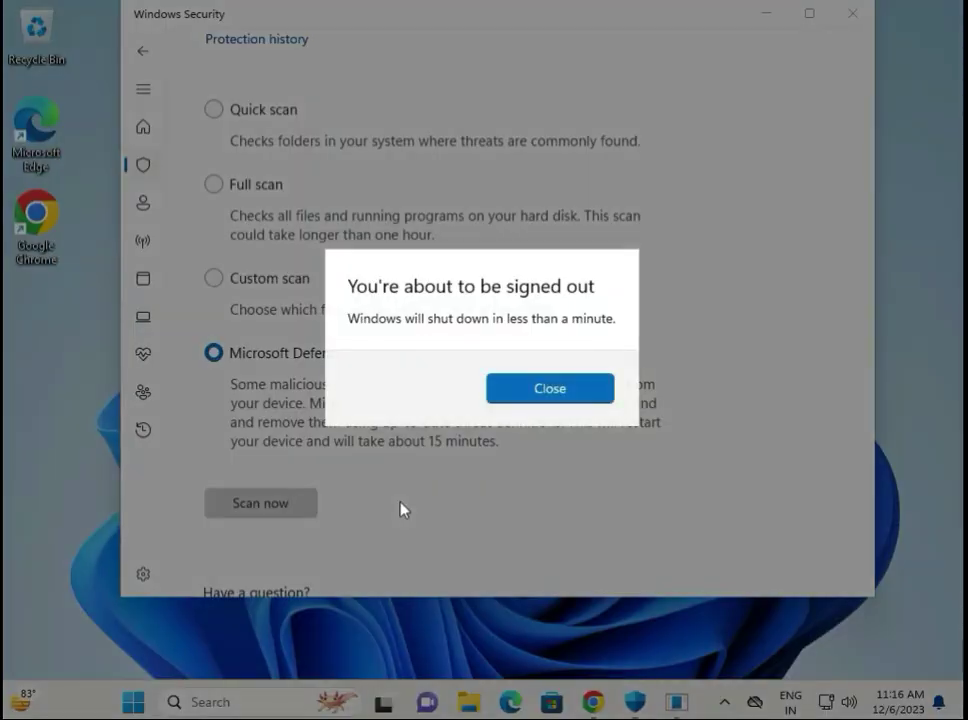
pyautogui.click(541, 394)
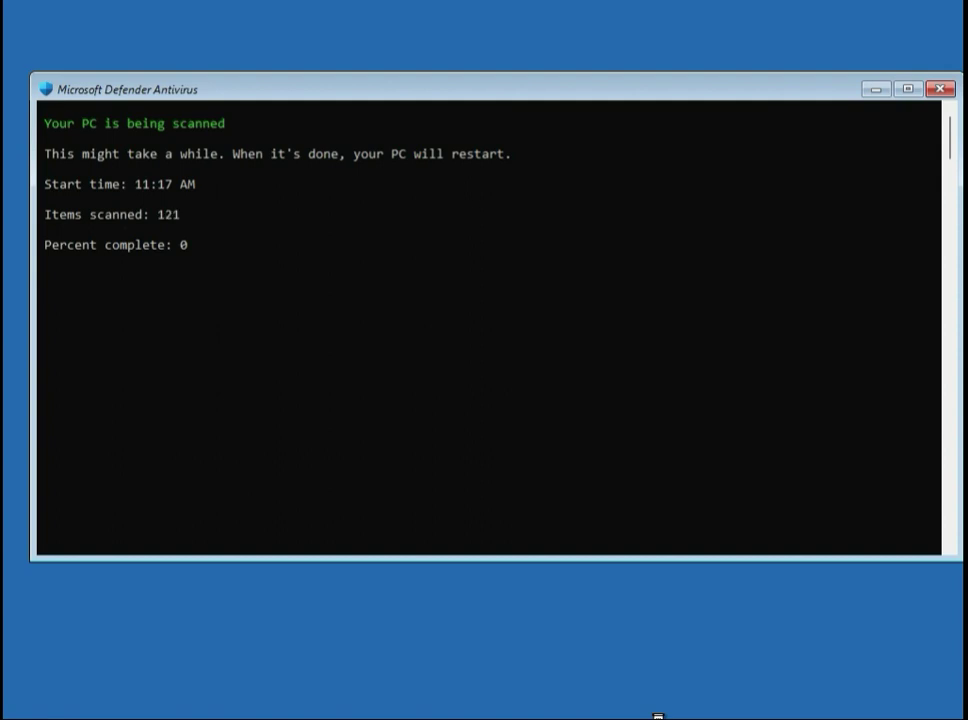
pyautogui.click(188, 246)
pyautogui.click(213, 320)
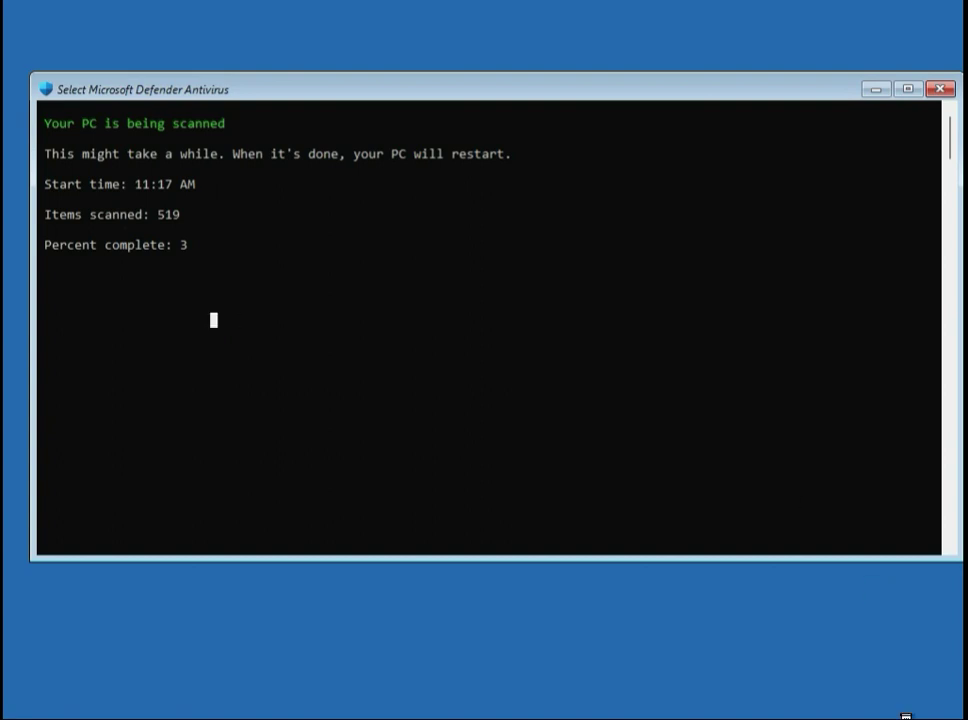
pyautogui.press('Escape')
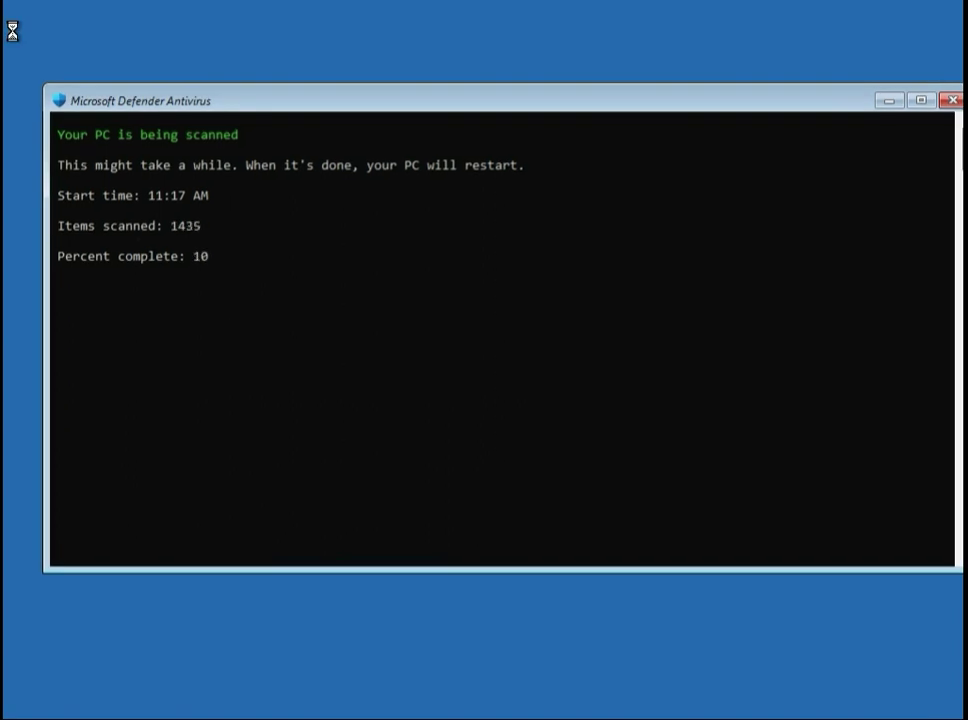